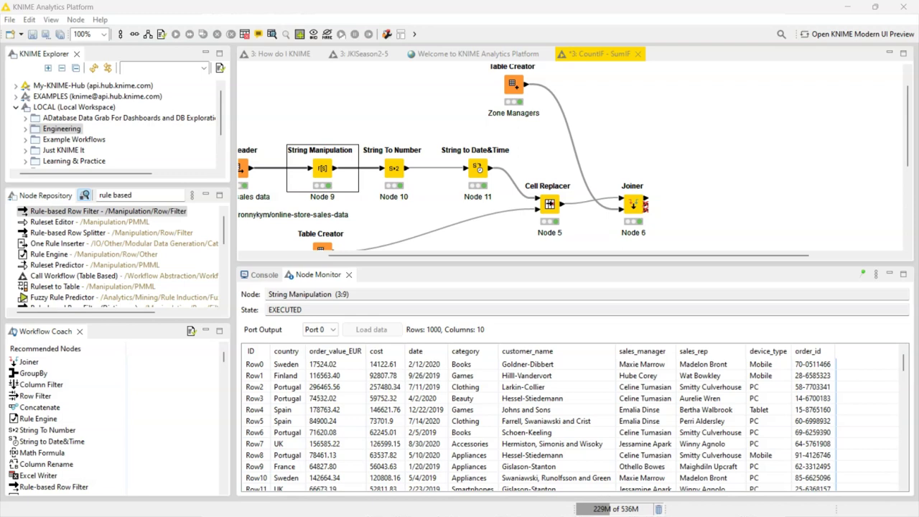
Show the CSV Reader's raw 1000-row, 10-column sales data, with the reader-to-Joiner pipeline in view.
click(635, 204)
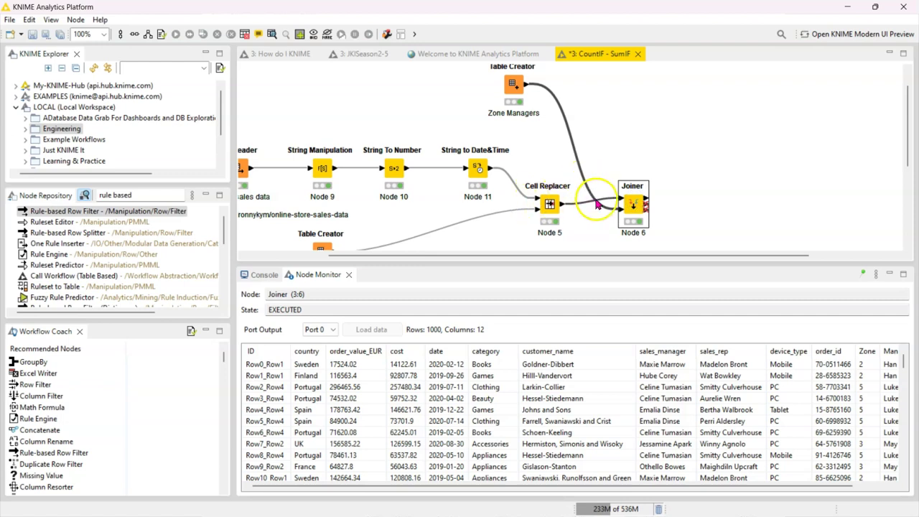
click(244, 167)
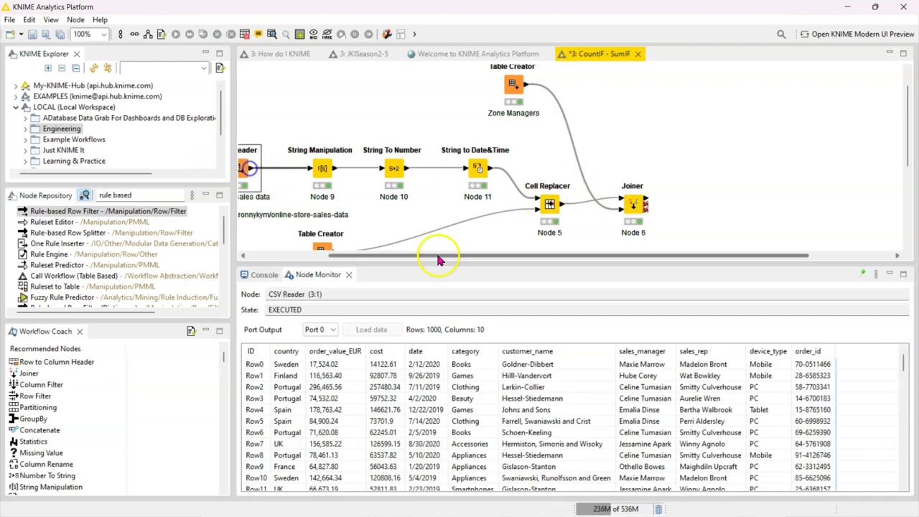
drag(436, 255, 381, 255)
right_click(318, 170)
click(252, 76)
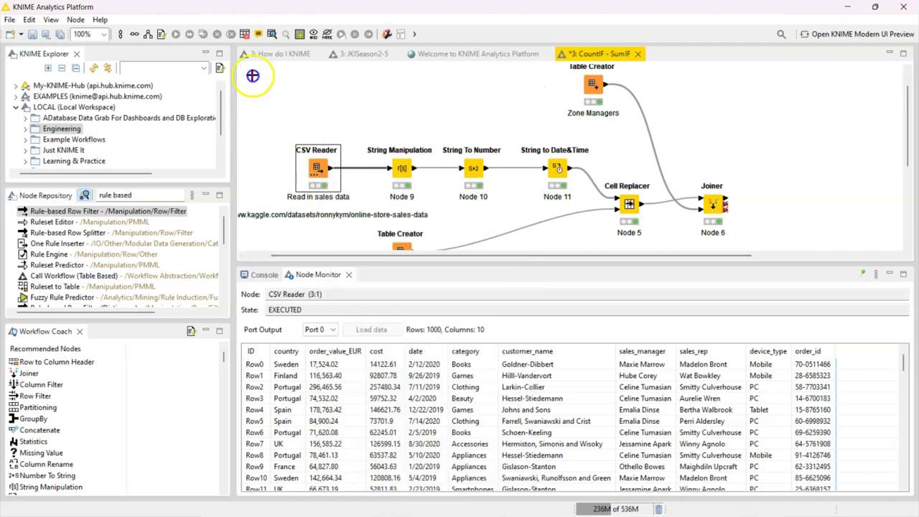
click(316, 95)
right_click(318, 172)
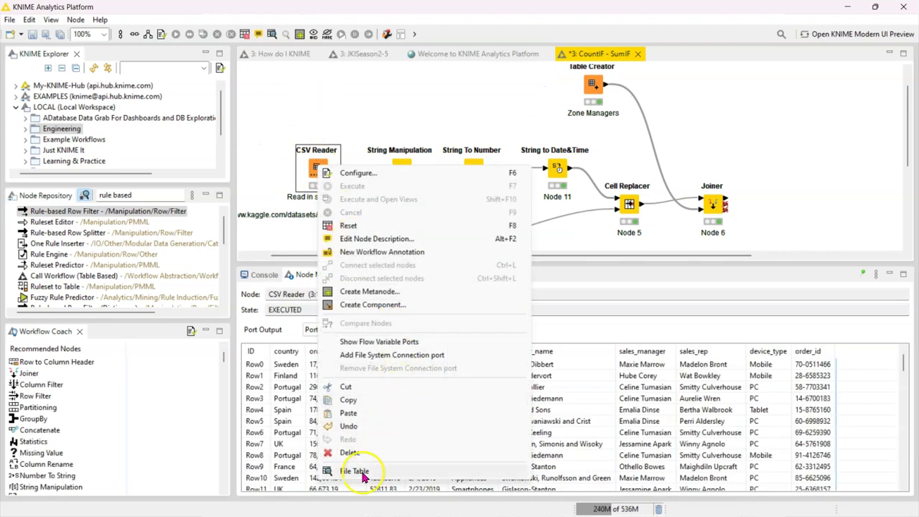
click(362, 470)
drag(232, 96, 284, 108)
click(250, 155)
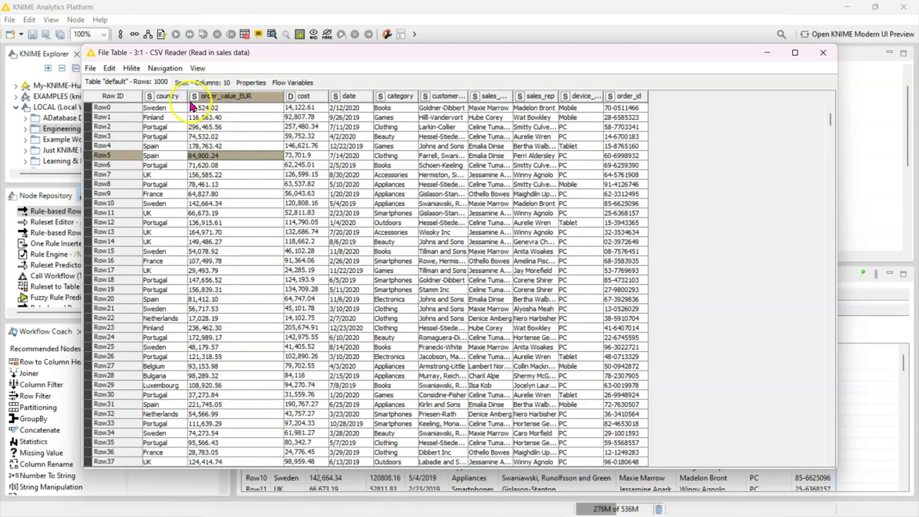
click(202, 118)
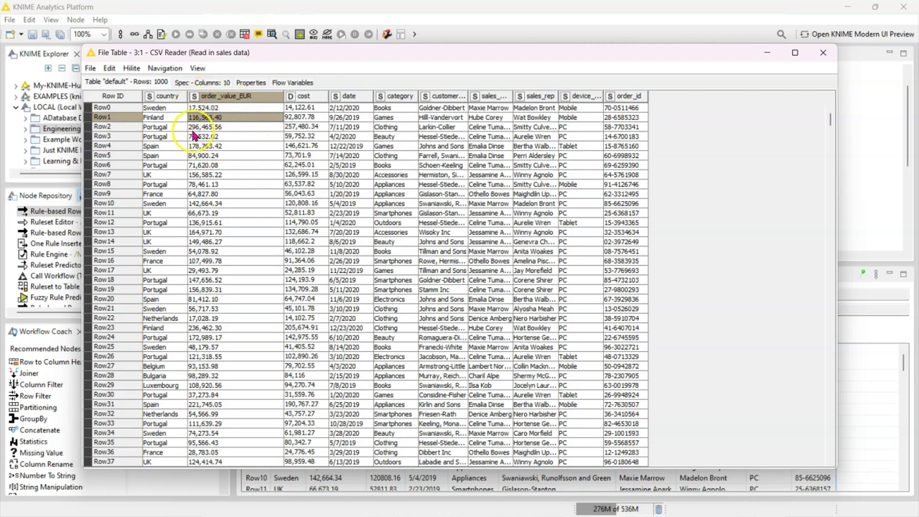
click(217, 244)
drag(215, 128, 207, 271)
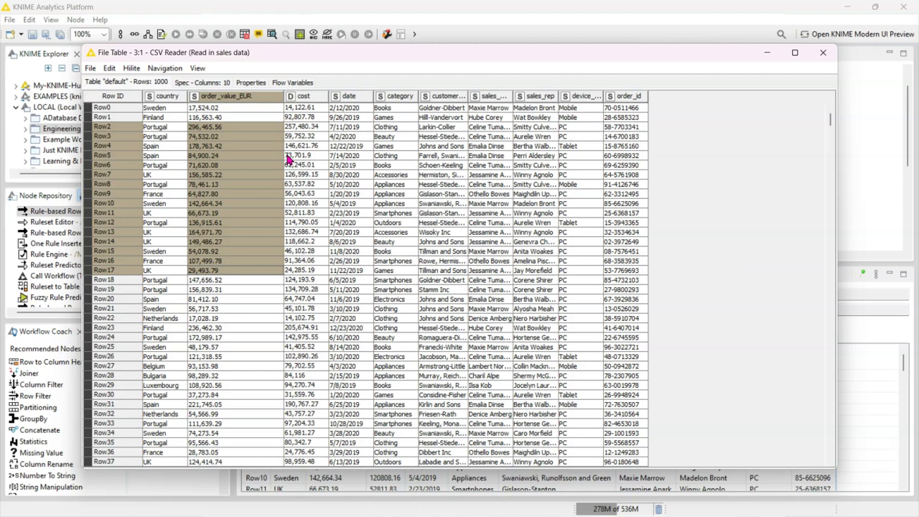
click(336, 96)
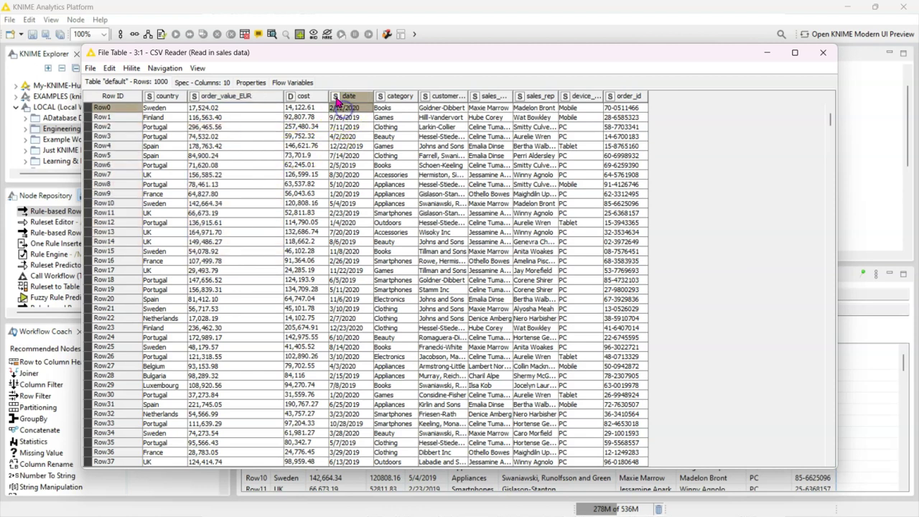
click(334, 203)
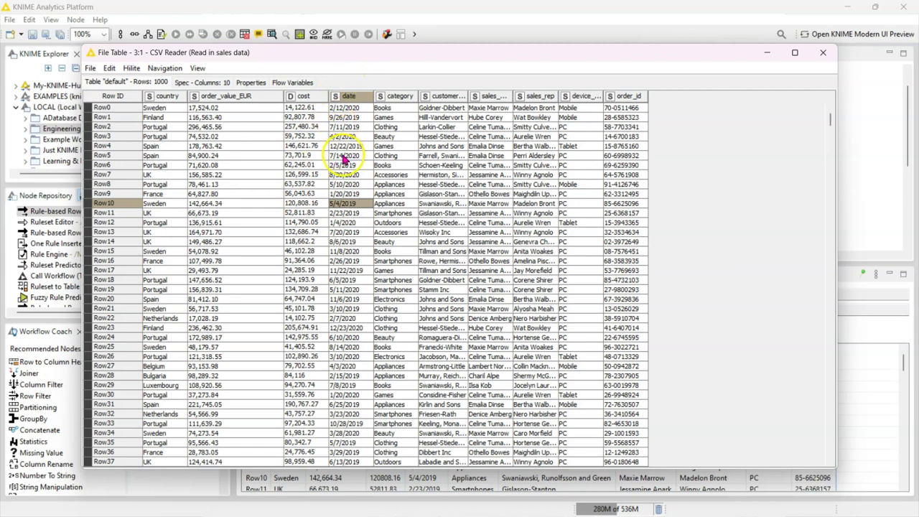
click(822, 52)
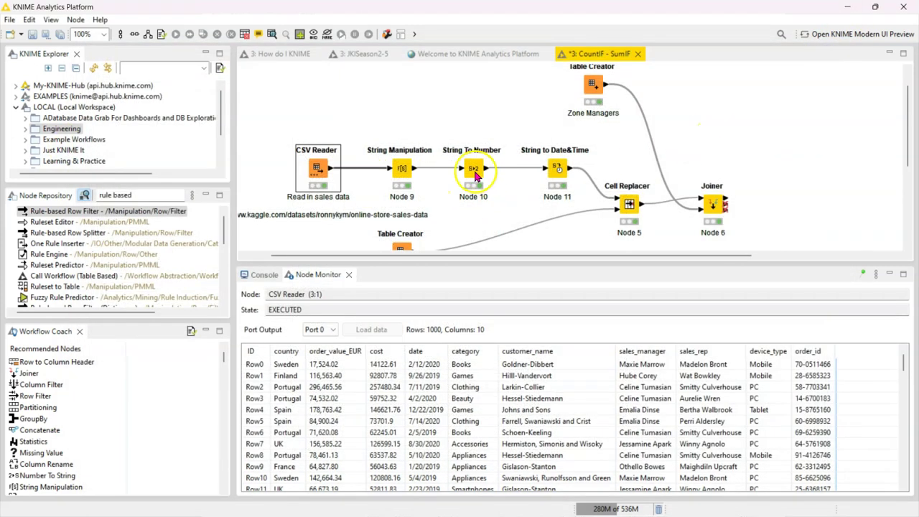
double_click(465, 187)
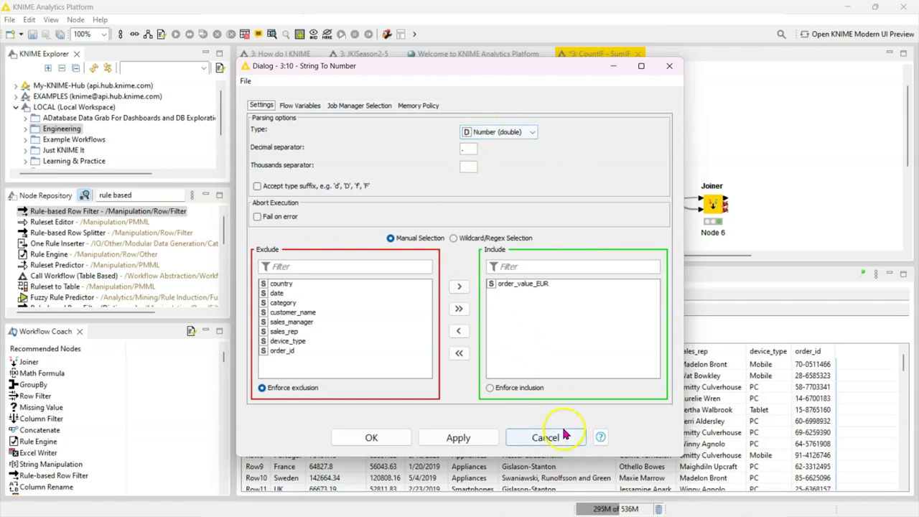
click(496, 131)
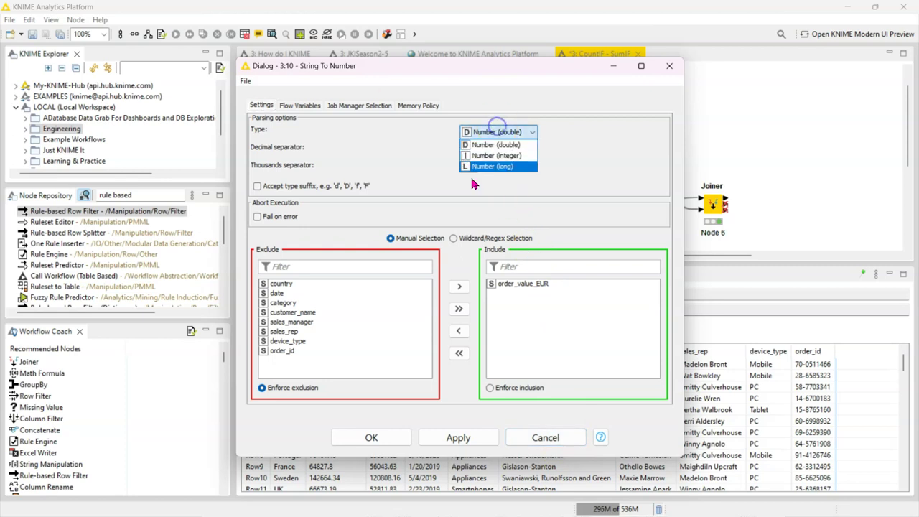
click(589, 176)
click(569, 439)
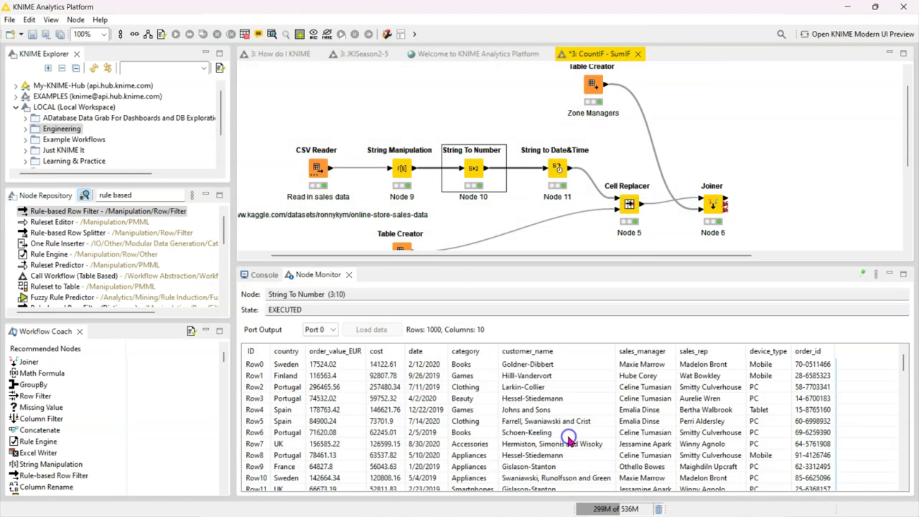
click(554, 171)
double_click(554, 172)
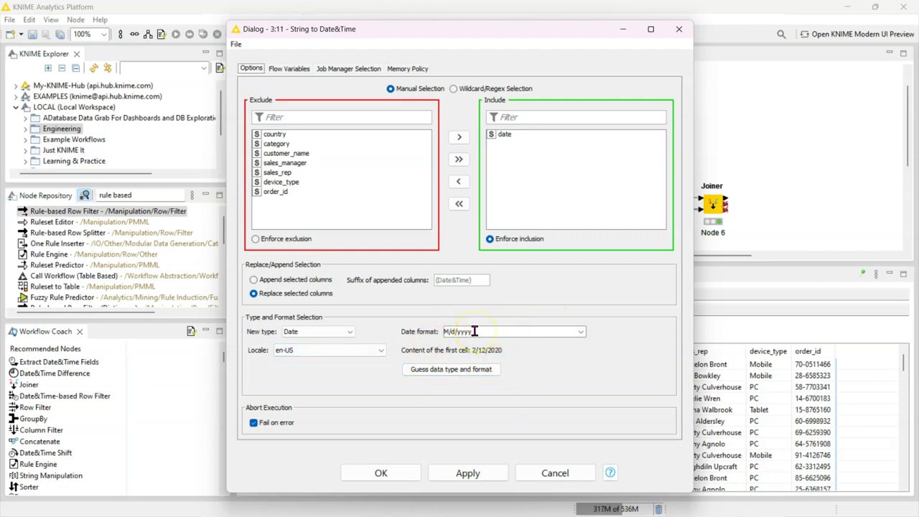
click(609, 472)
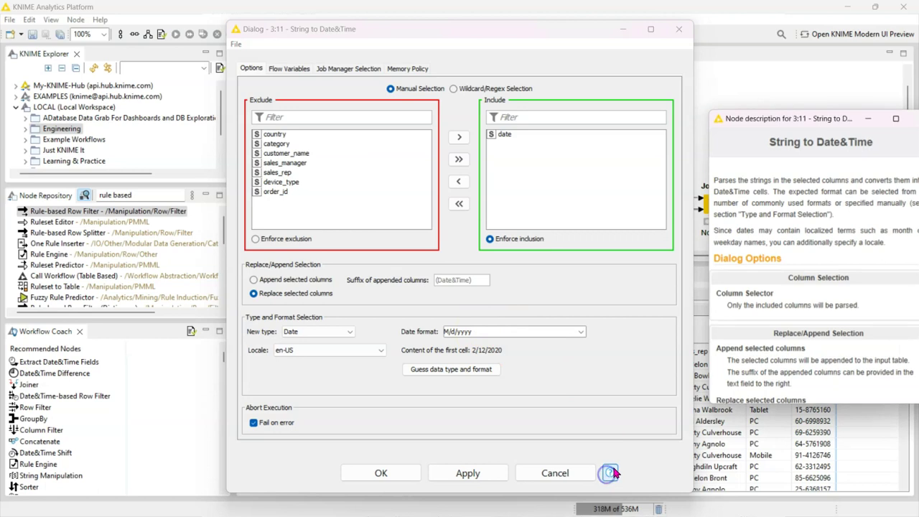
drag(769, 119, 513, 108)
scroll(567, 251, down, 5)
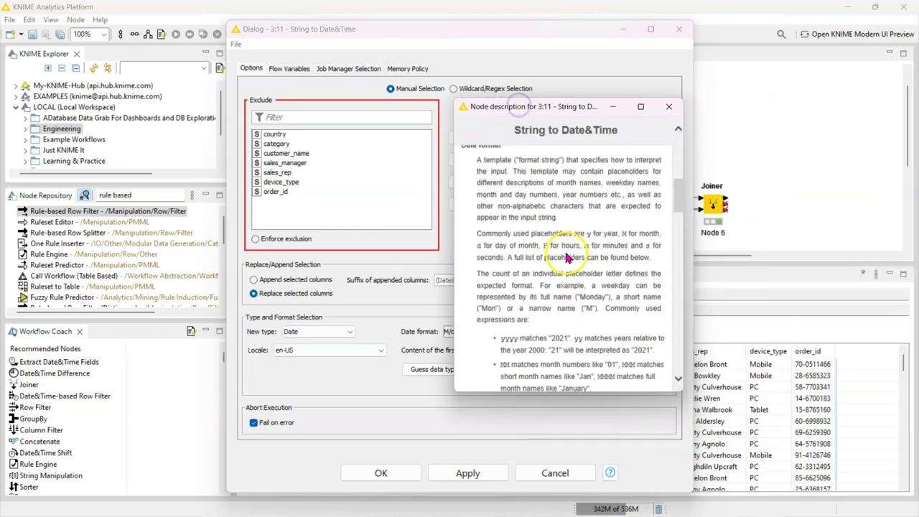
scroll(566, 257, down, 20)
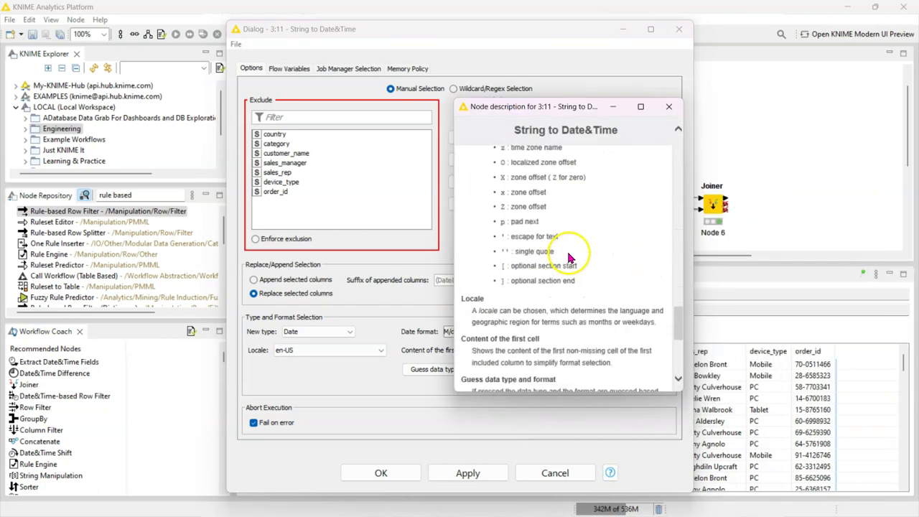
click(668, 106)
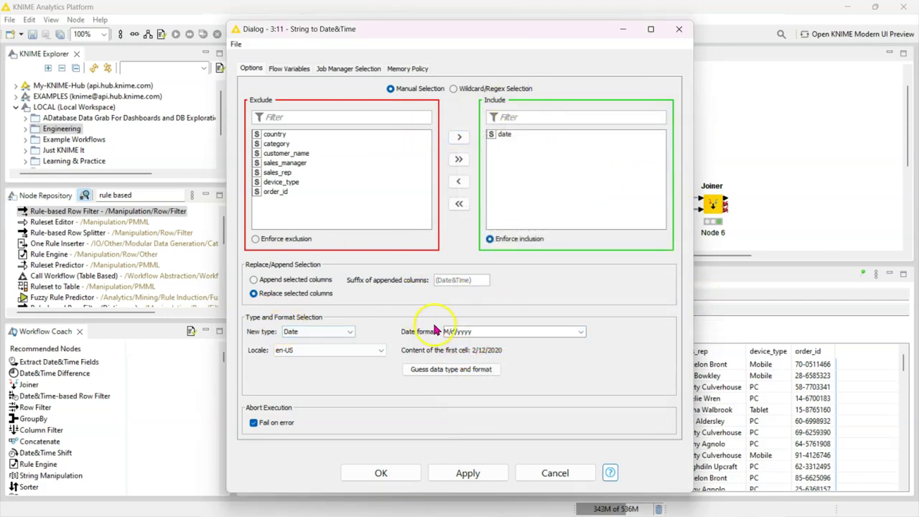
click(553, 474)
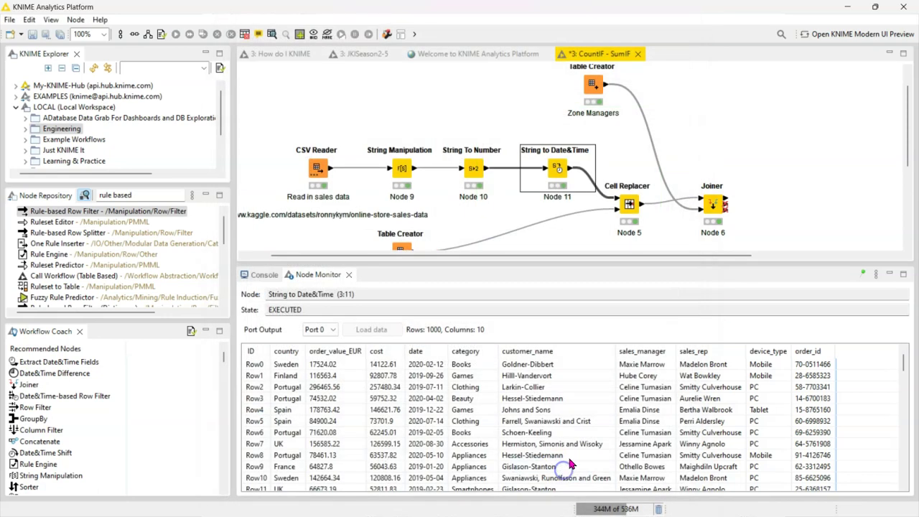
Display the Joiner's 1000-row, 12-column output with the Zone and Manager columns in the node monitor.
scroll(434, 397, down, 15)
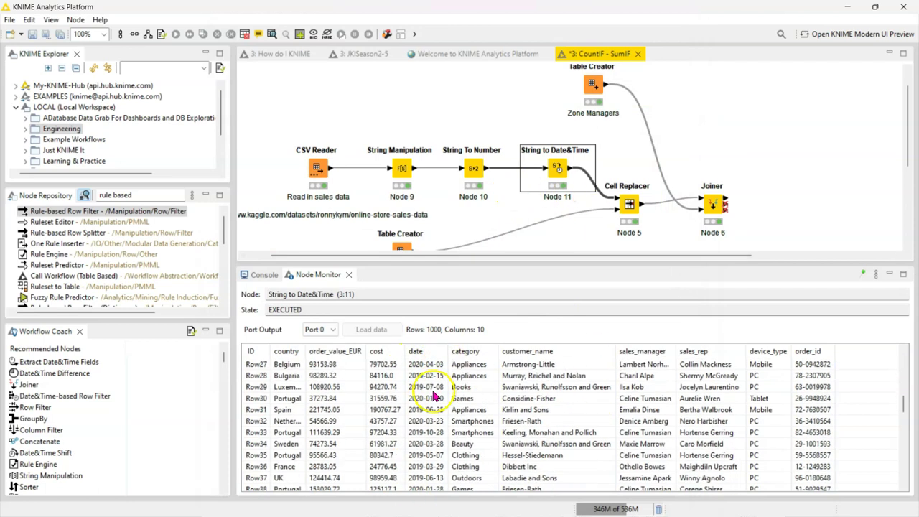
scroll(434, 397, up, 15)
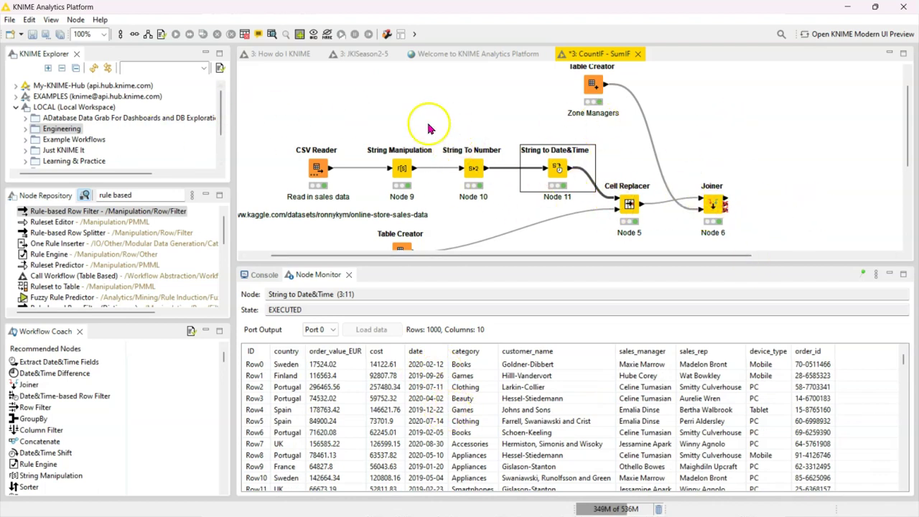
click(712, 204)
click(763, 200)
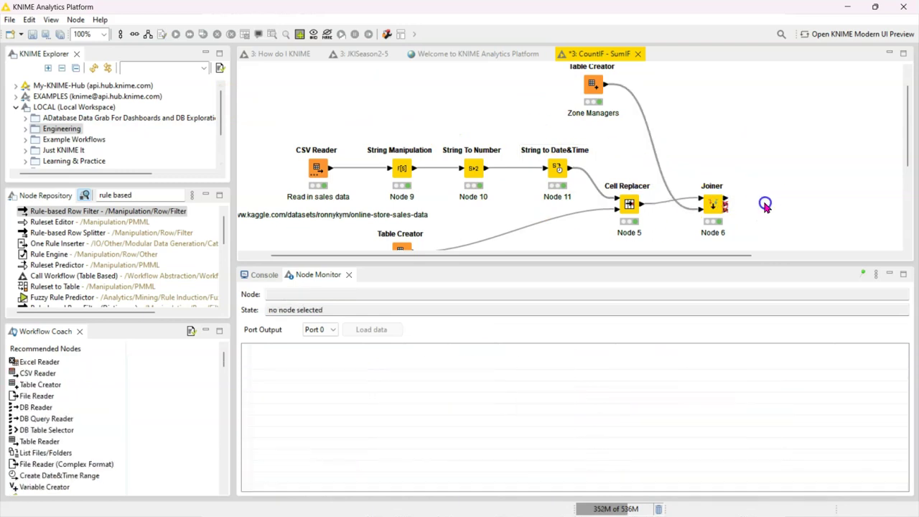
click(713, 204)
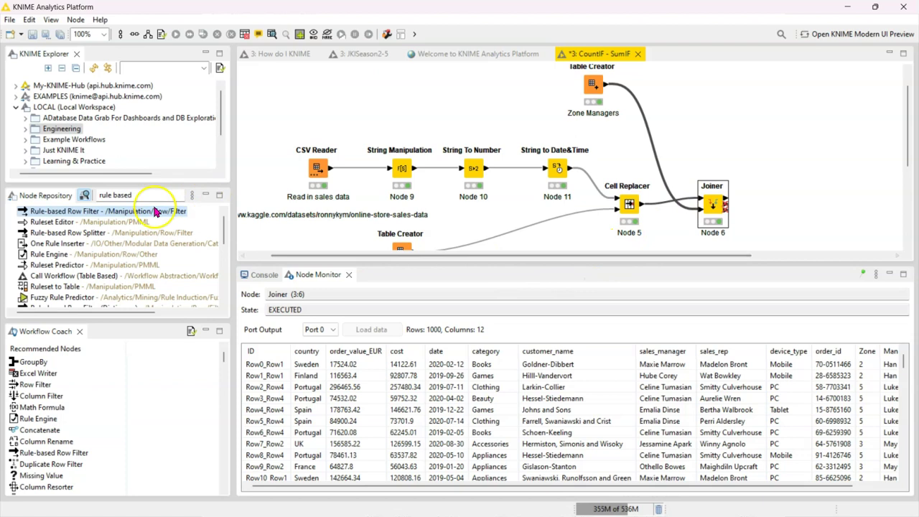
Add a Rule-based Row Filter and a GroupBy node to the canvas after the Joiner.
drag(128, 216, 793, 215)
drag(718, 255, 835, 252)
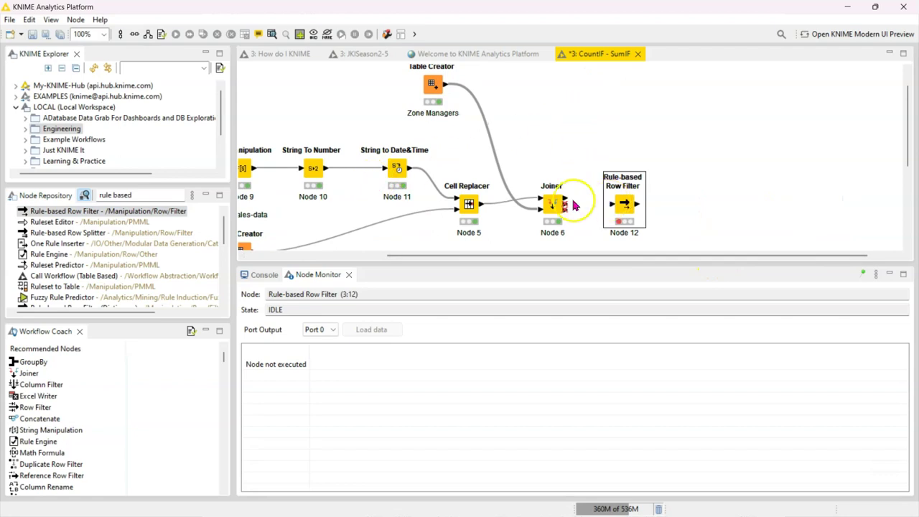
click(149, 194)
text(grou)
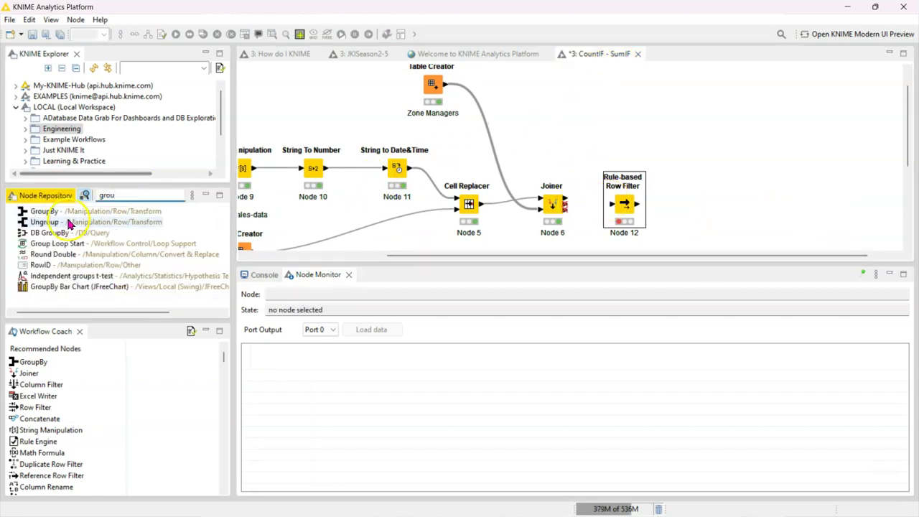
drag(32, 210, 706, 204)
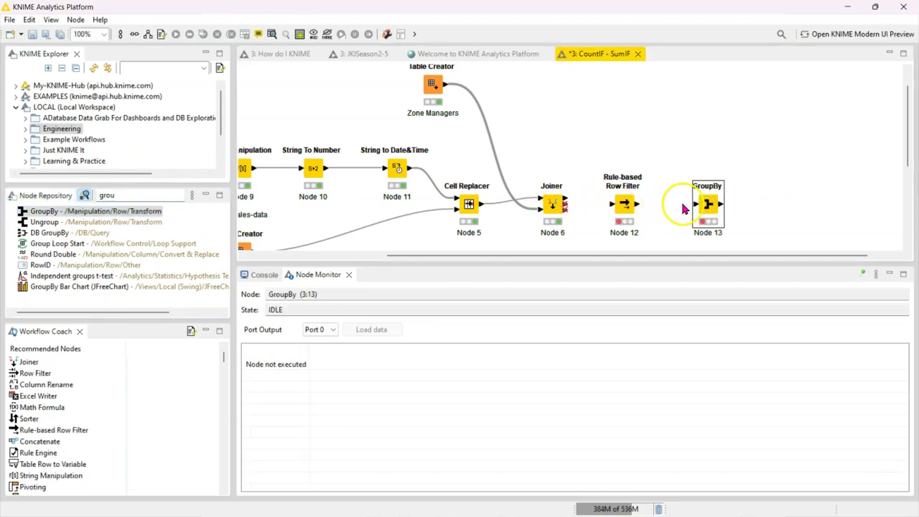
Connect the Joiner's output to the Rule-based Row Filter's input.
click(572, 206)
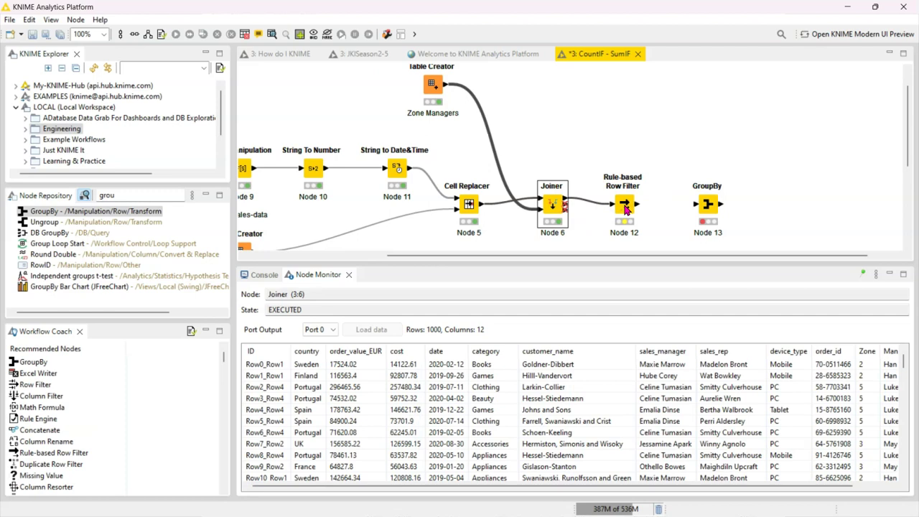
click(570, 228)
click(616, 181)
Open the Rule-based Row Filter's settings, then cancel without changing the rule.
double_click(621, 204)
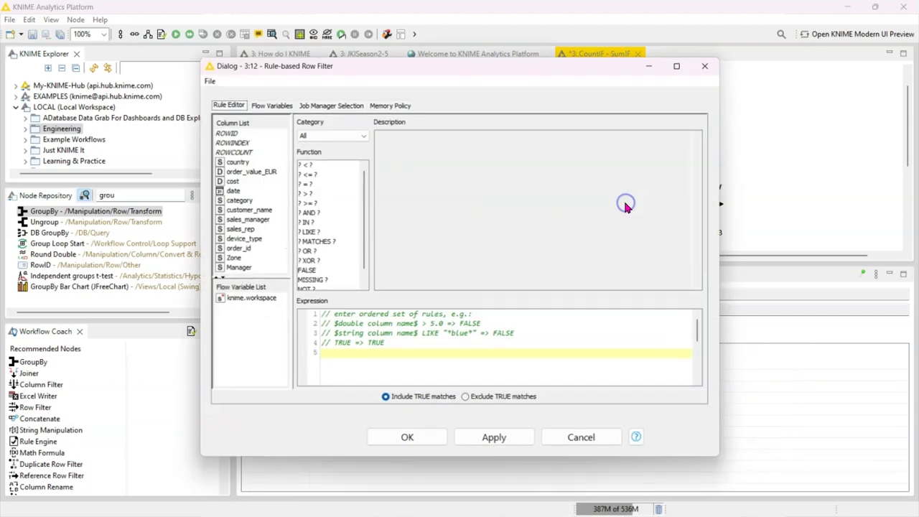
click(445, 331)
click(397, 358)
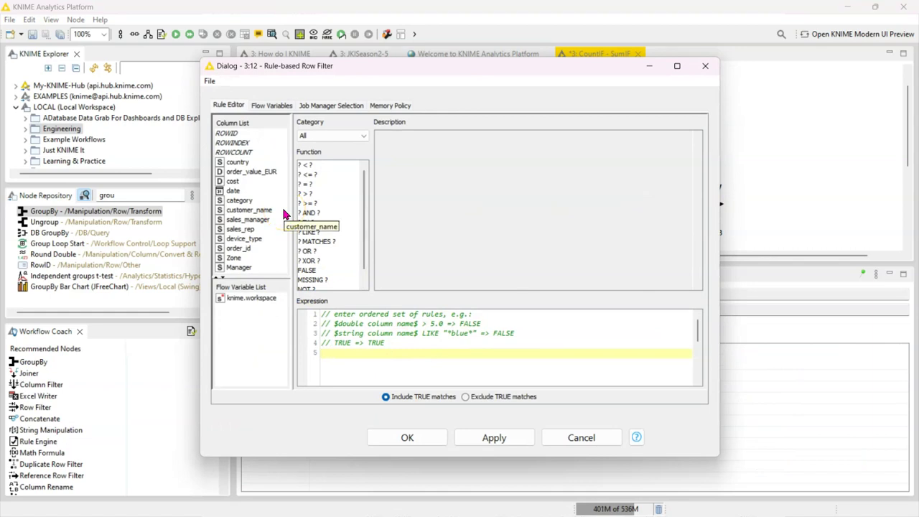
click(558, 437)
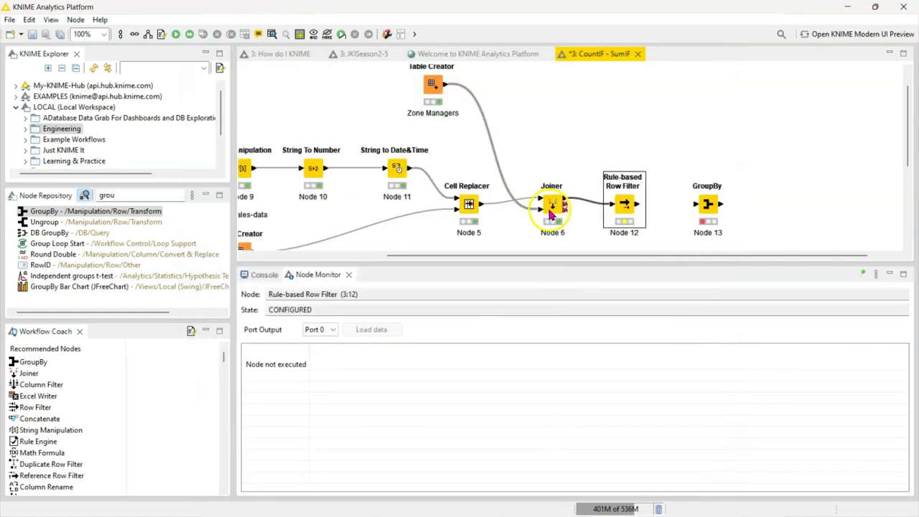
Review the Joiner's 1000-row joined sales table in the node monitor.
click(551, 208)
click(384, 405)
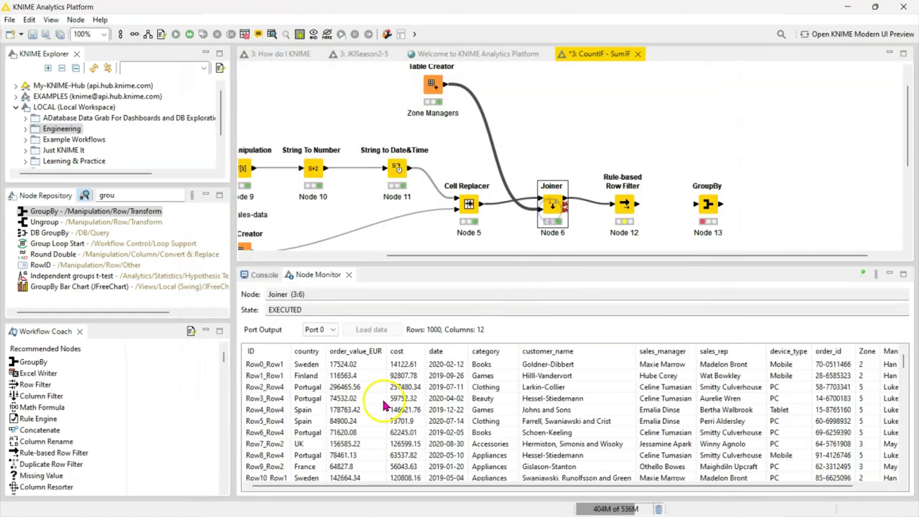
click(349, 368)
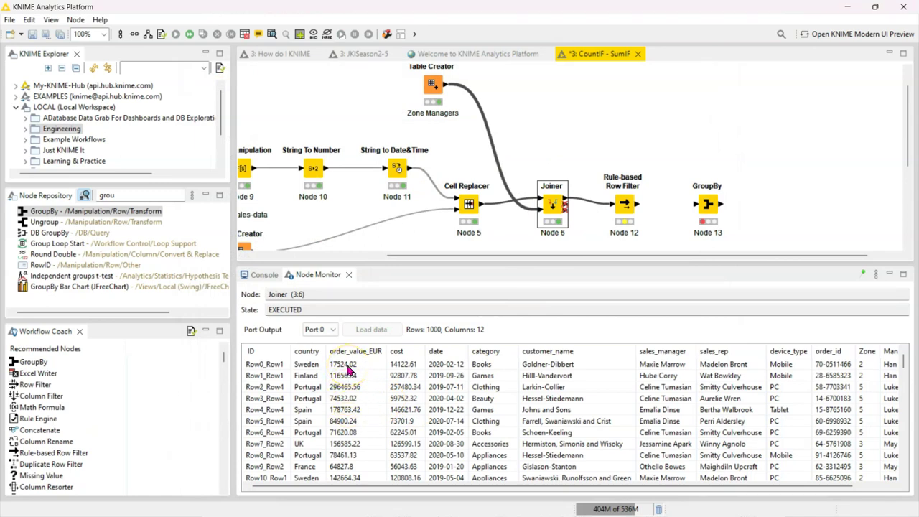
click(346, 368)
click(346, 366)
Write the rule $country$ = "Sweden" AND $order_value_EUR$ > 20000 AND $category$ = "Books" OR "Games".
double_click(626, 209)
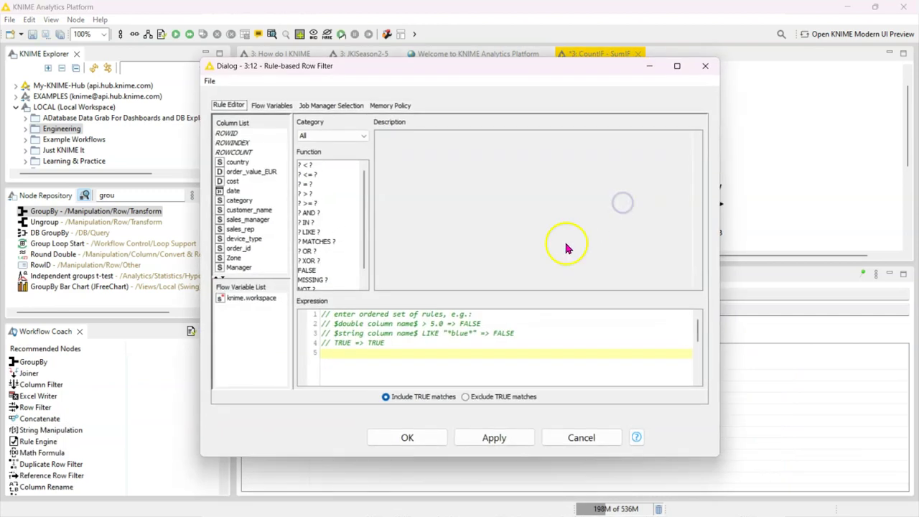
click(352, 359)
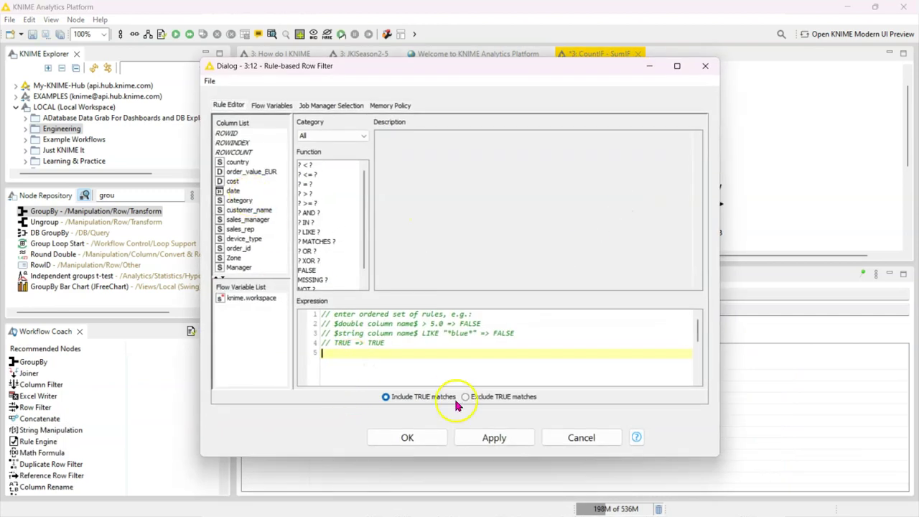
double_click(238, 163)
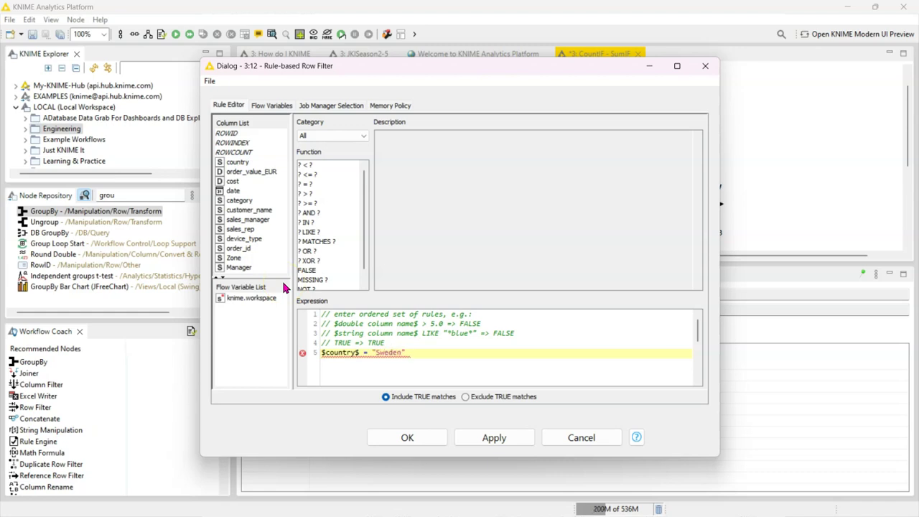
click(253, 173)
double_click(252, 172)
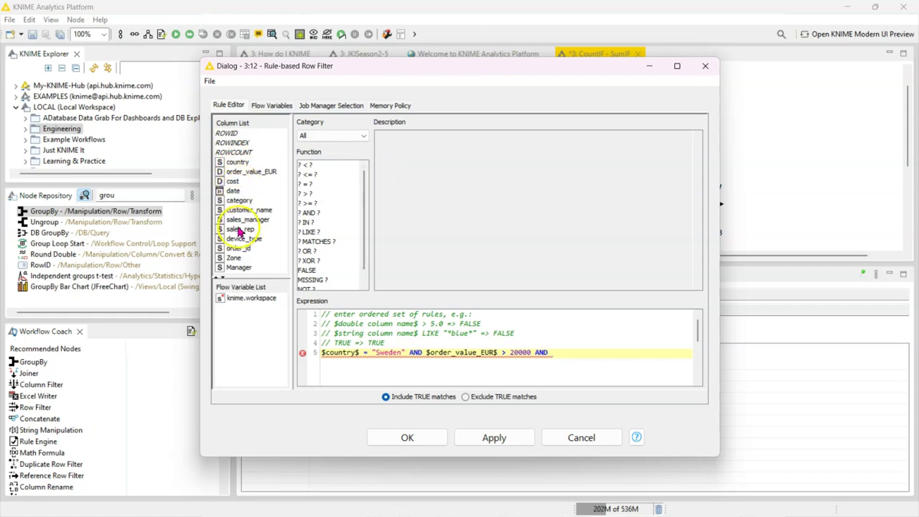
double_click(238, 201)
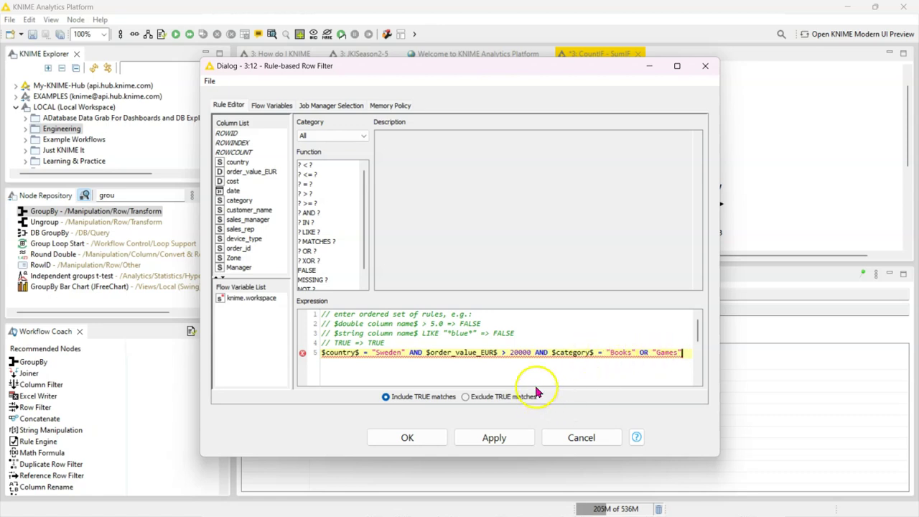
Replace the OR comparison with $category$ IN ("Books", "Games").
text(s)
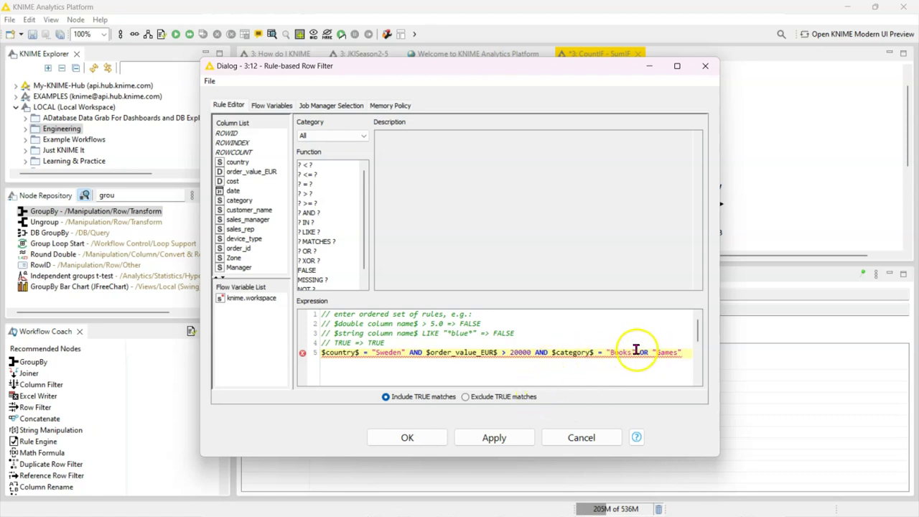
double_click(244, 202)
text(=)
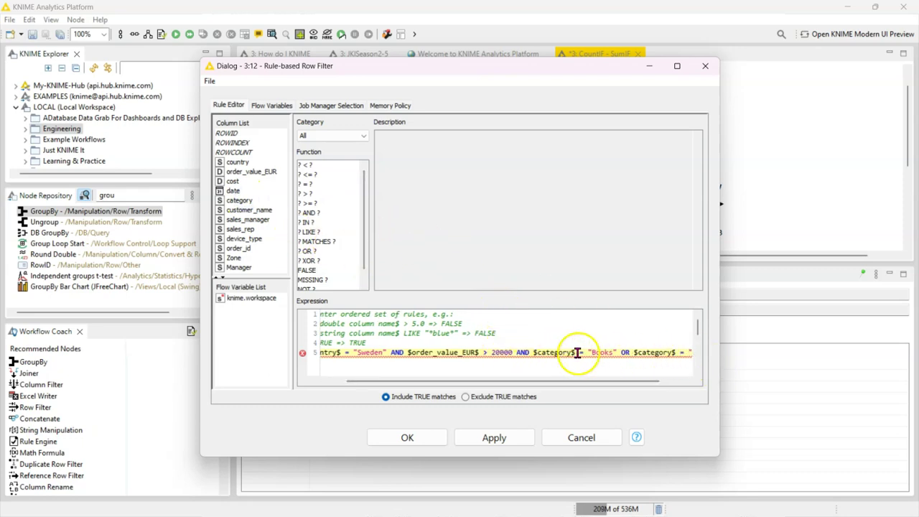
double_click(621, 352)
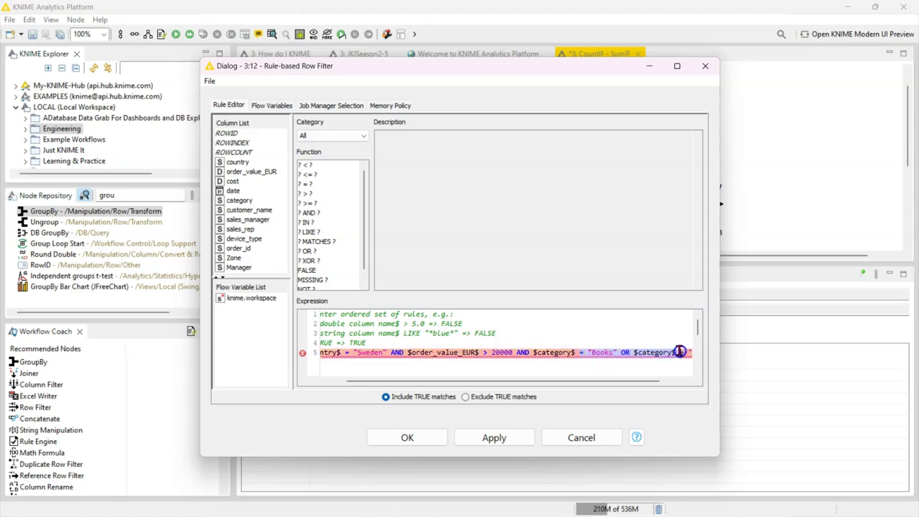
key(BackSpace)
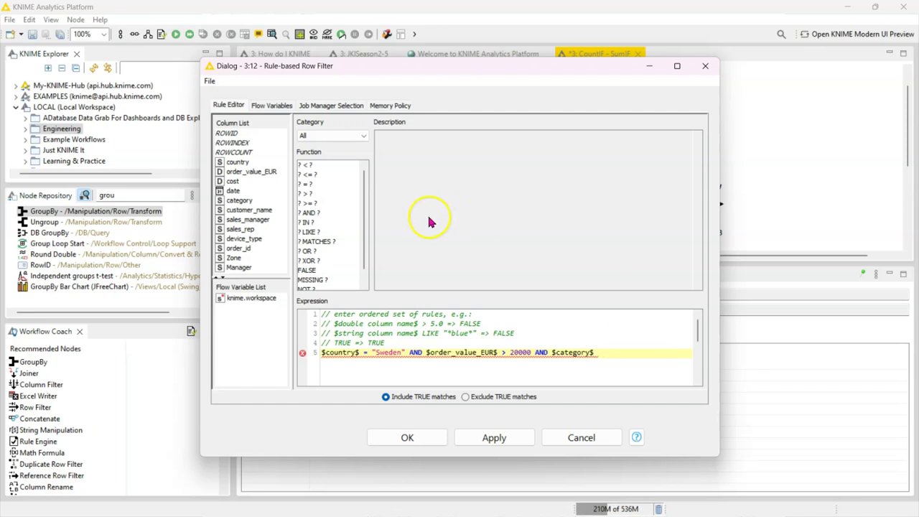
double_click(315, 222)
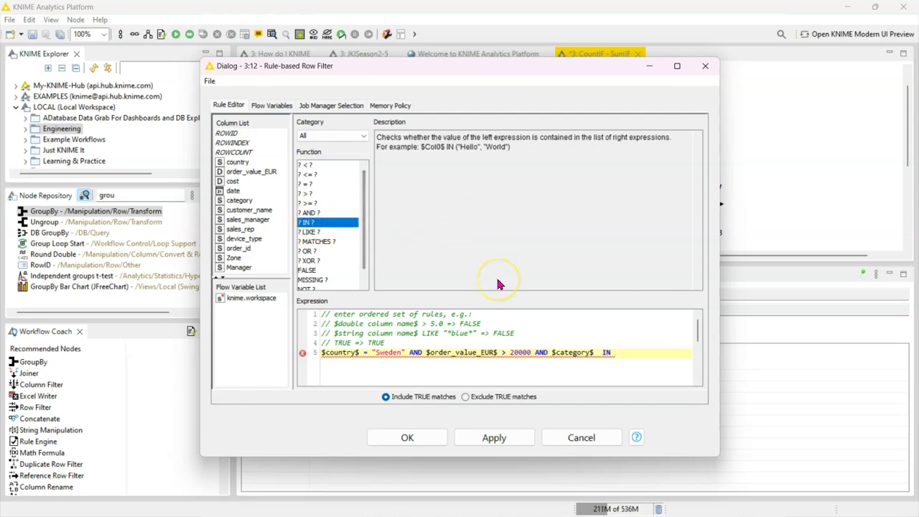
text(("Books", "Games)
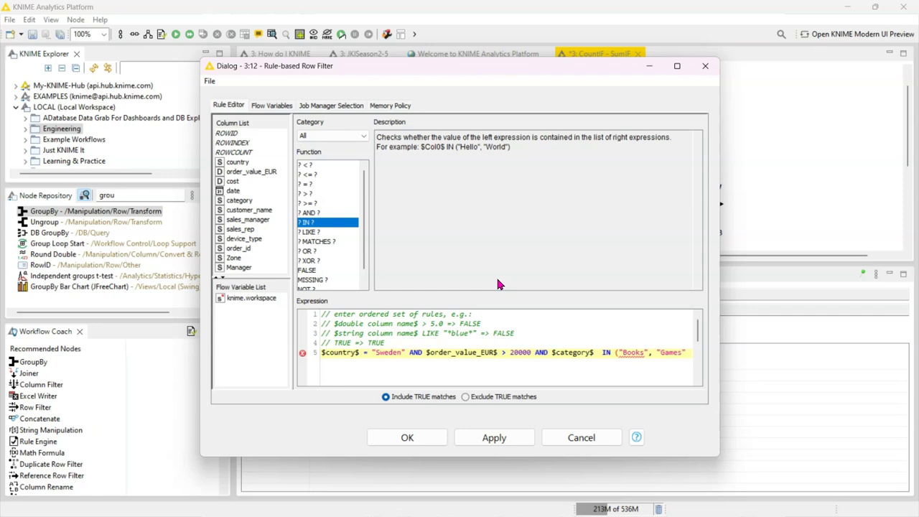
text())
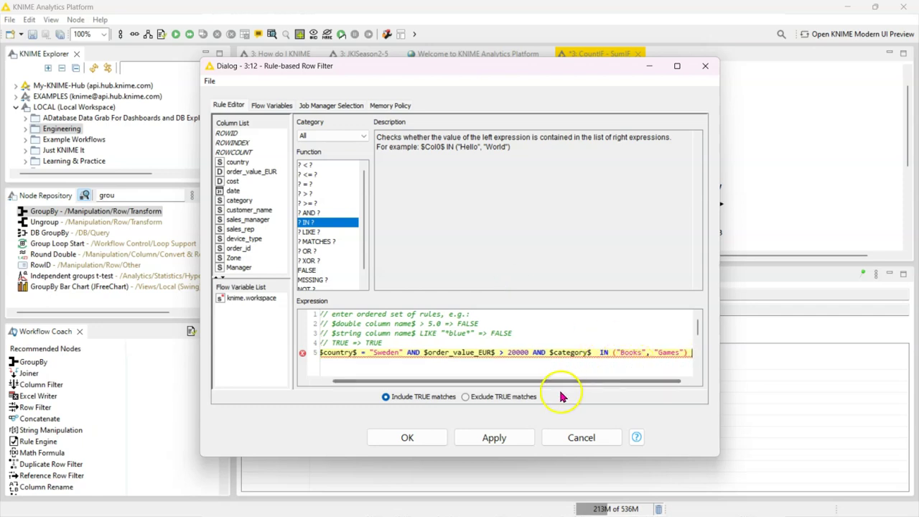
Append the condition $date$ >= "2020-01-01" ending with TRUE.
double_click(233, 190)
text(>)
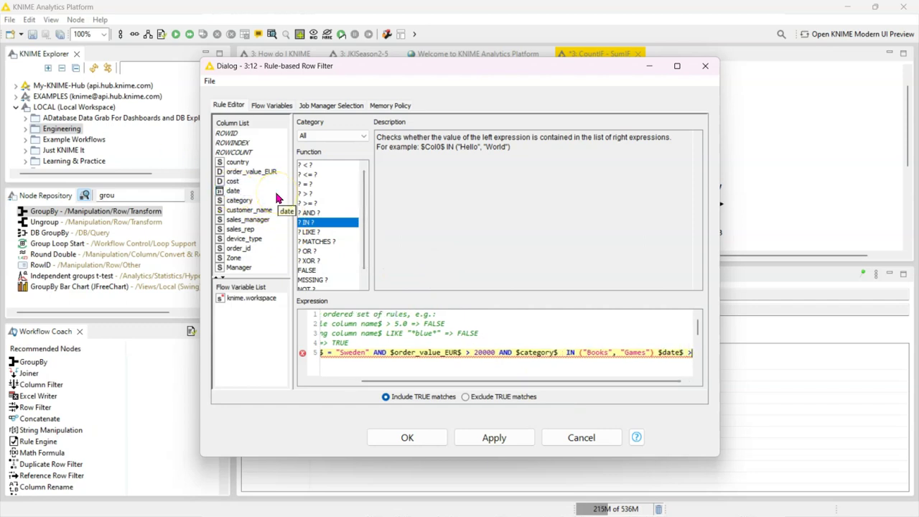
text(= )
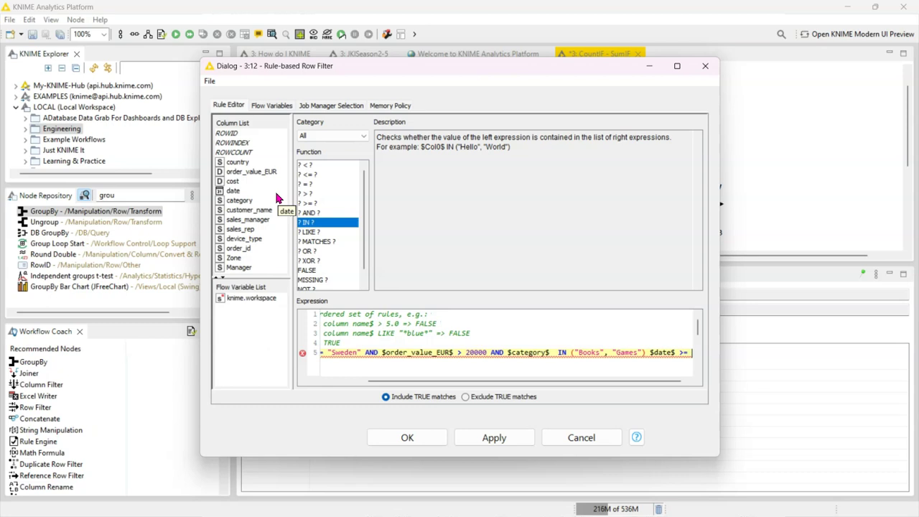
text("20202)
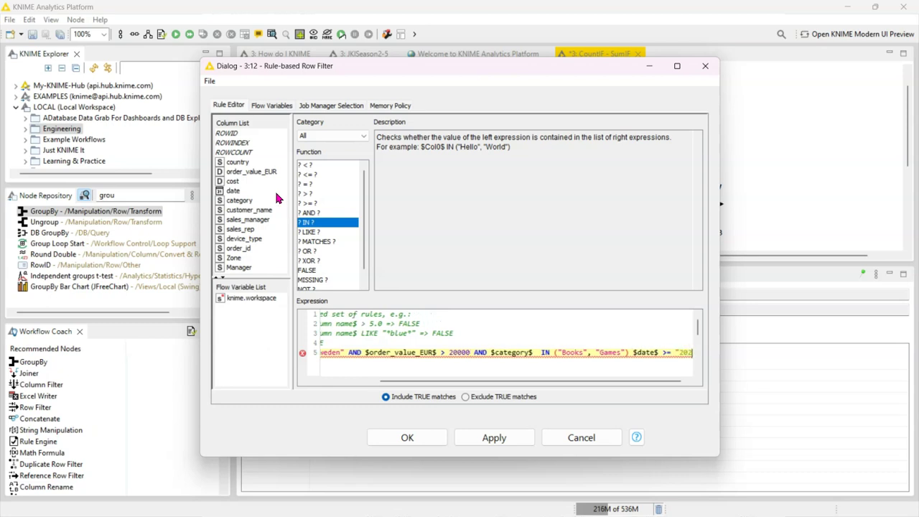
text(-)
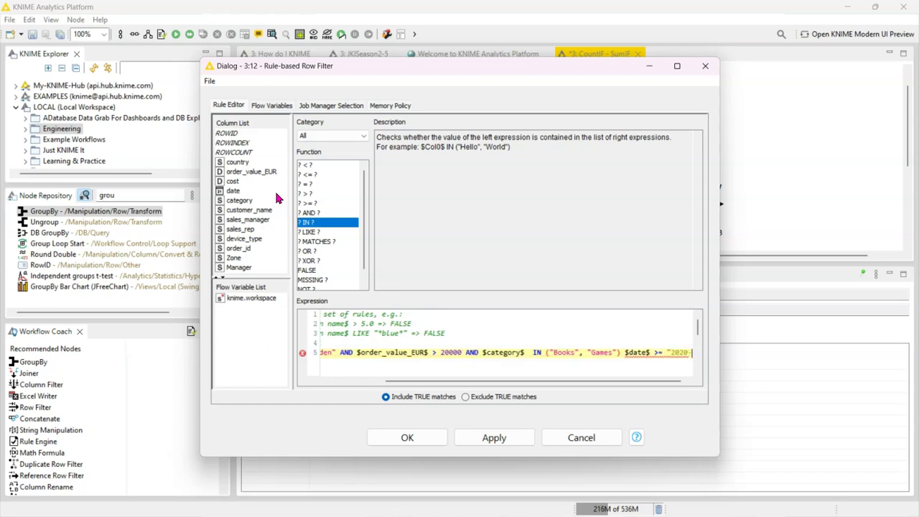
text(01--0)
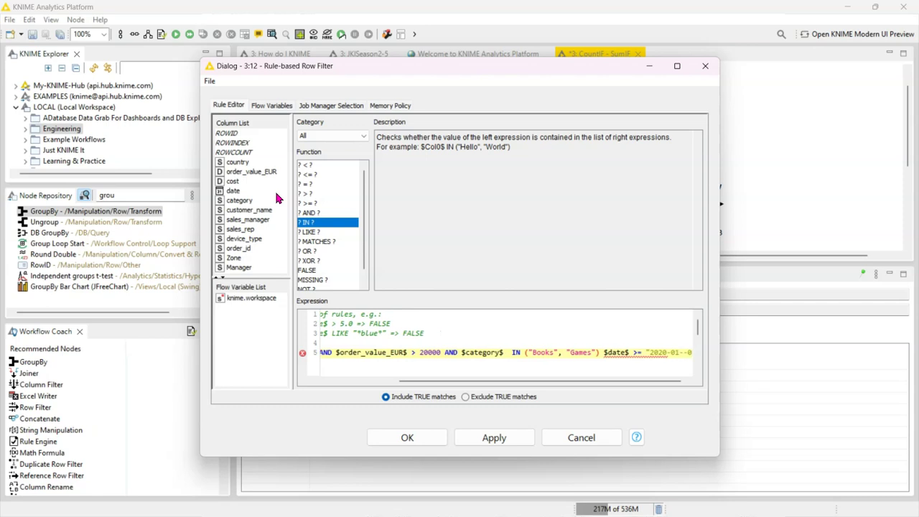
key(BackSpace)
key(BackSpace)
text(01" )
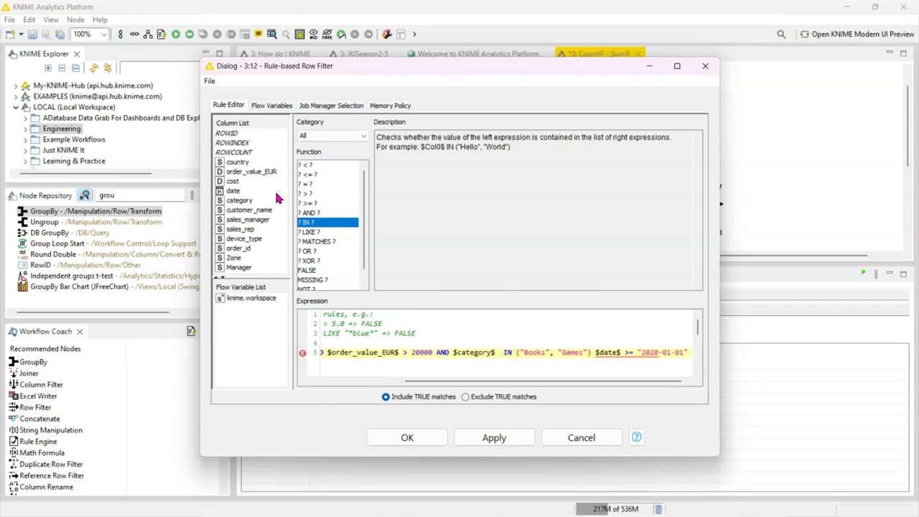
text(TRUE)
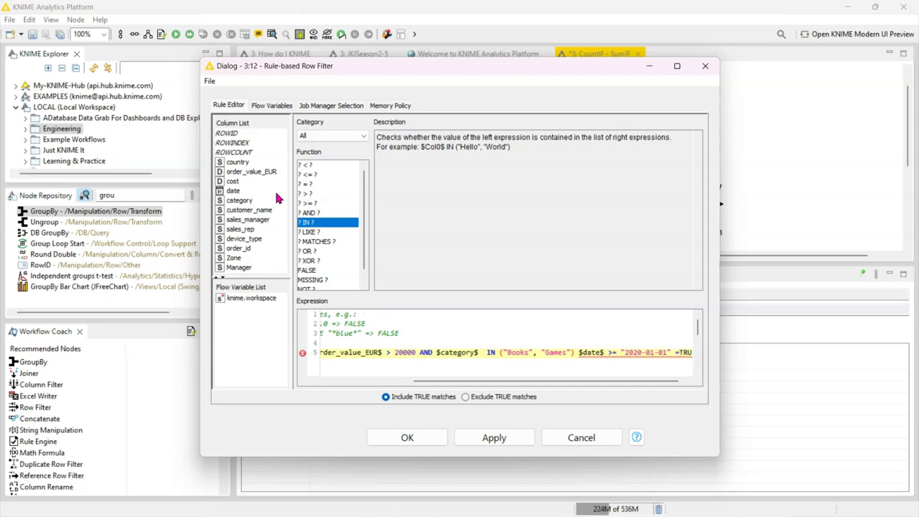
Insert AND before the date condition and keep Include TRUE matches selected.
click(676, 65)
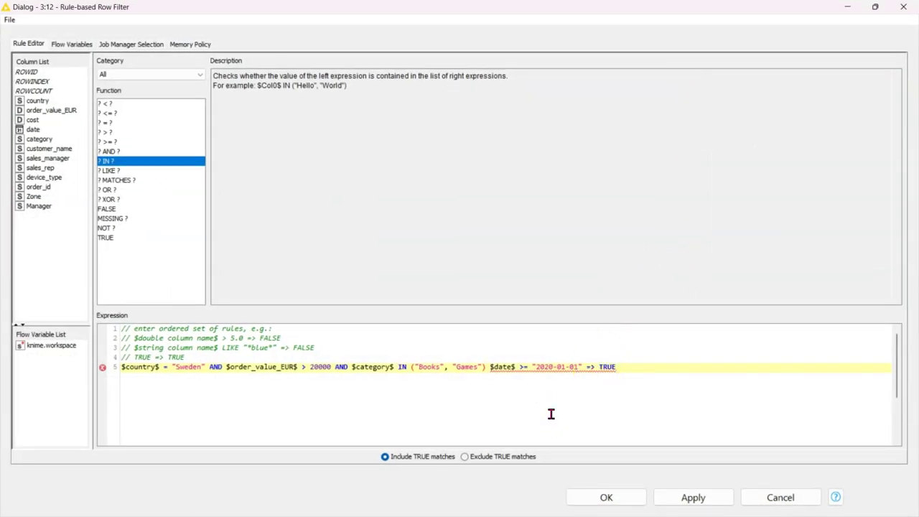
text(AND)
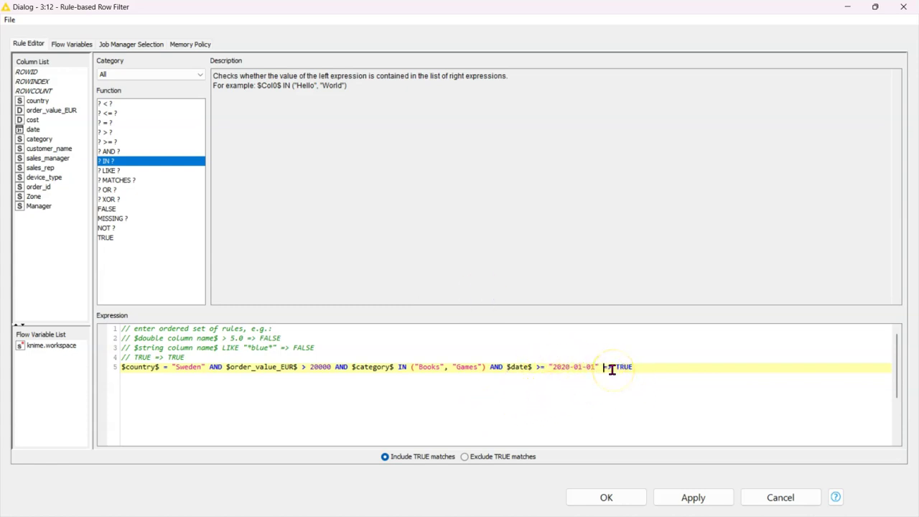
click(612, 368)
click(465, 457)
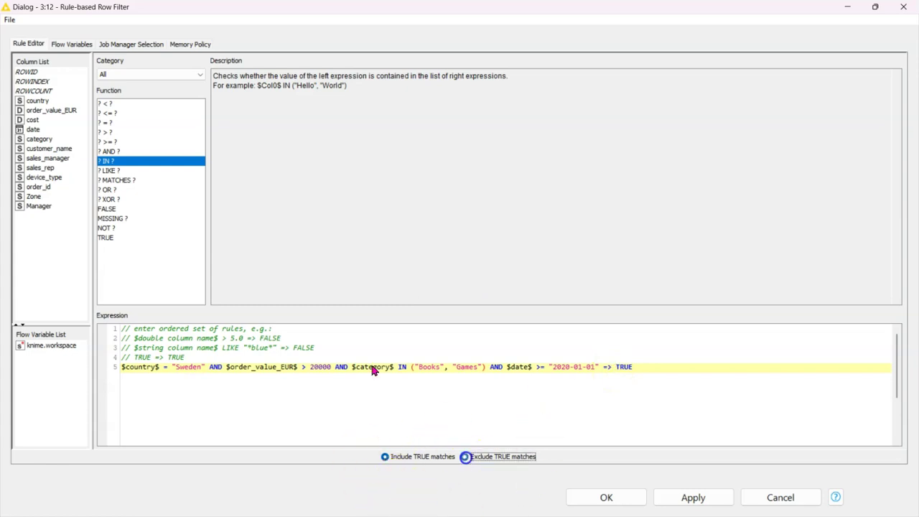
click(386, 456)
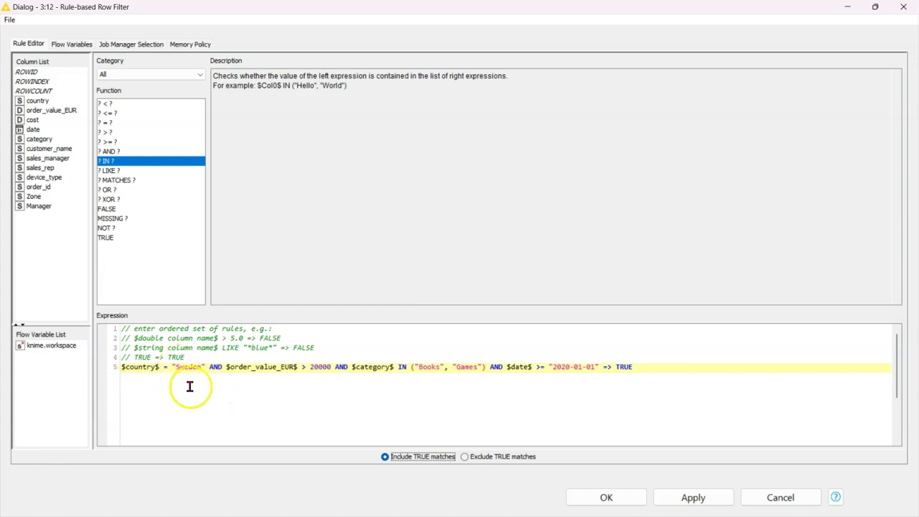
Change > 20000 to >= 20000 and fix the => arrow before TRUE.
click(303, 367)
text(=)
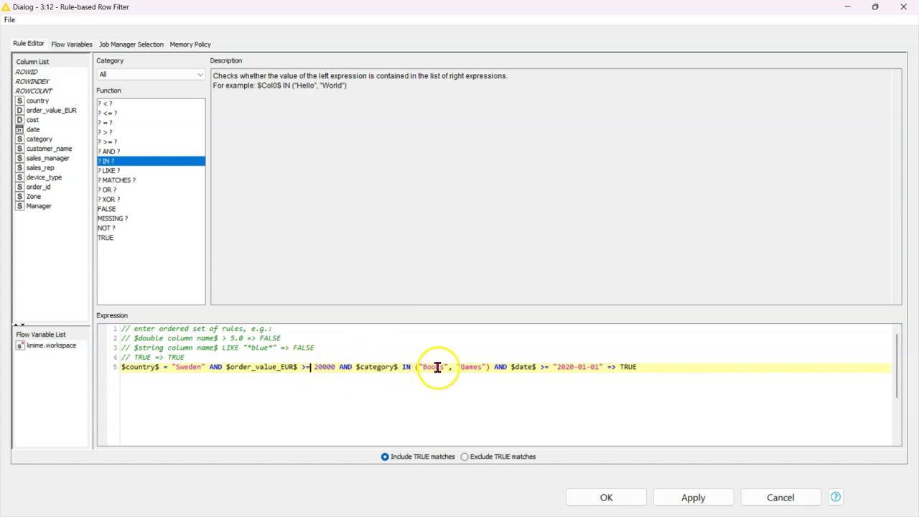
click(472, 367)
click(486, 366)
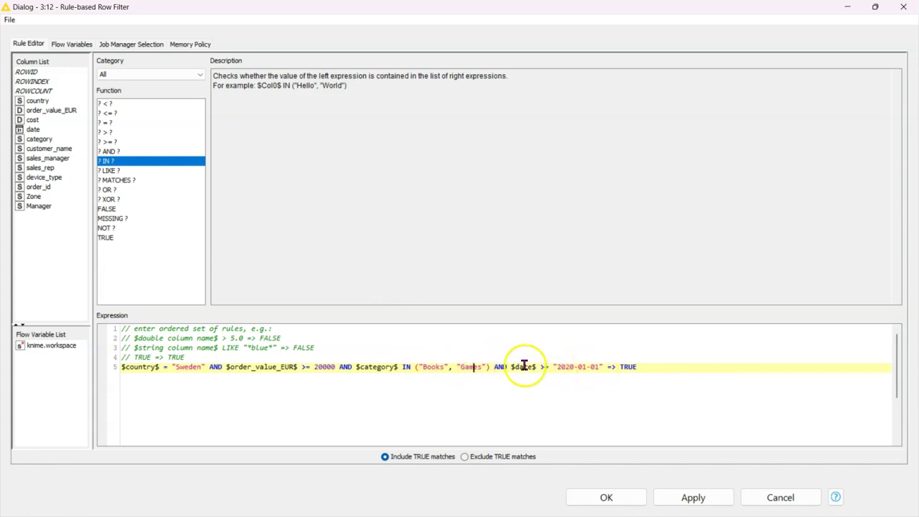
click(608, 366)
key(BackSpace)
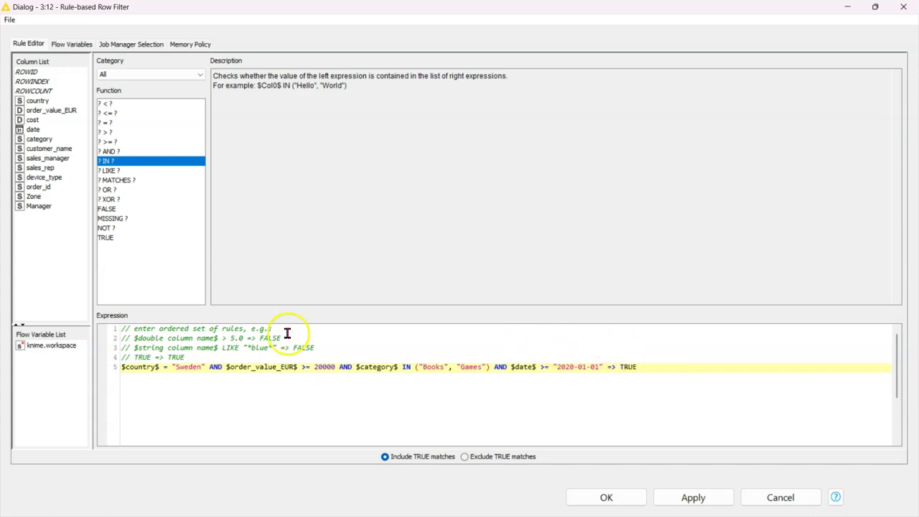
Save the rule, execute the Rule-based Row Filter, and open its filtered output table.
click(607, 496)
click(176, 34)
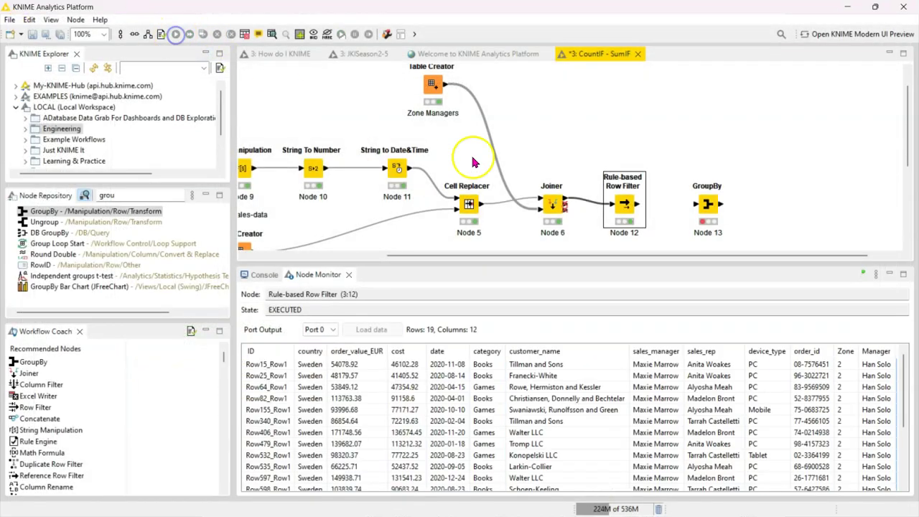
right_click(623, 203)
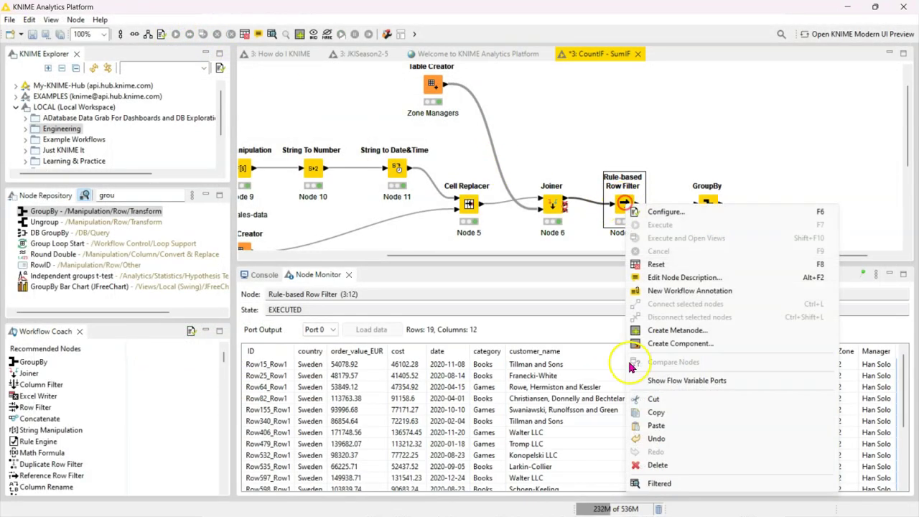
click(682, 483)
Inspect the 19 rows' country, order value, category and date columns, then close the table.
drag(158, 108, 162, 279)
drag(211, 113, 196, 280)
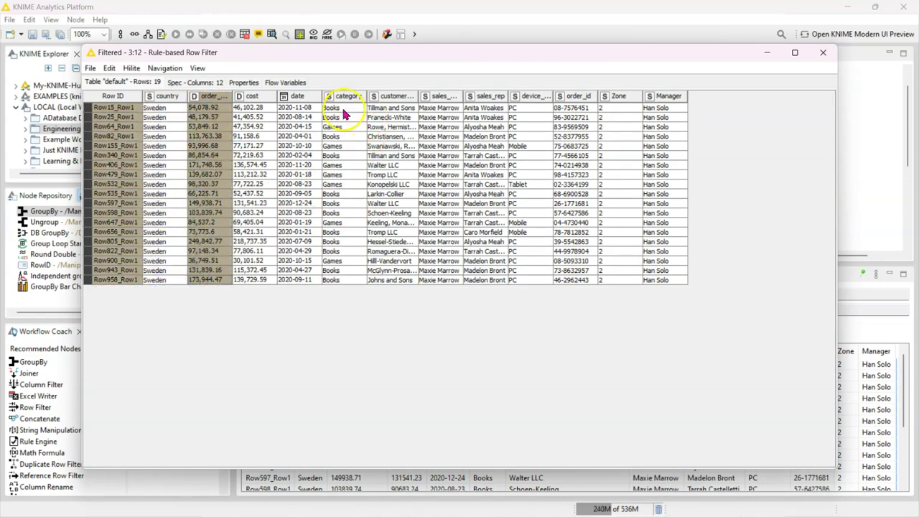
drag(341, 109, 340, 287)
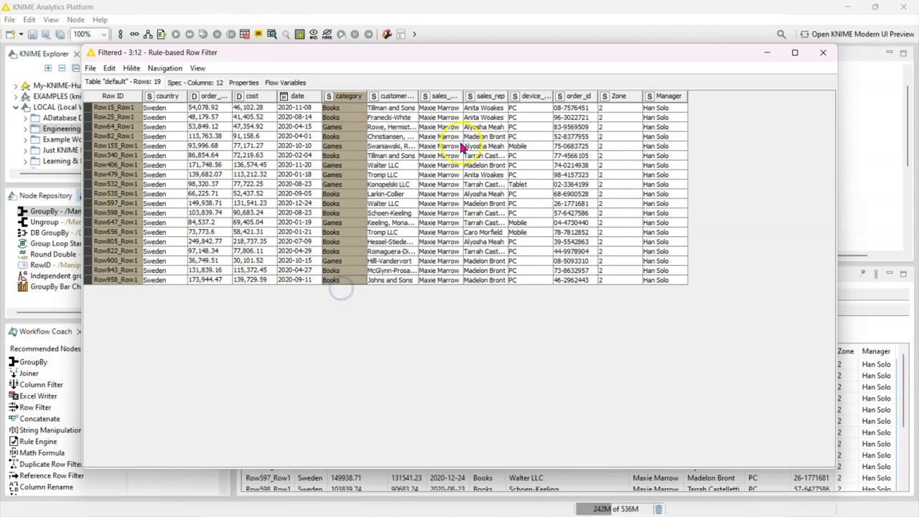
drag(296, 107, 300, 281)
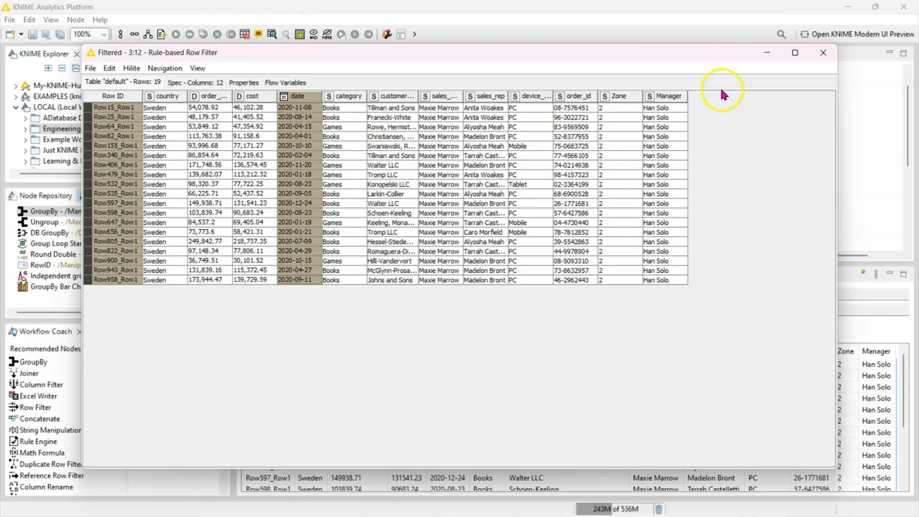
click(820, 55)
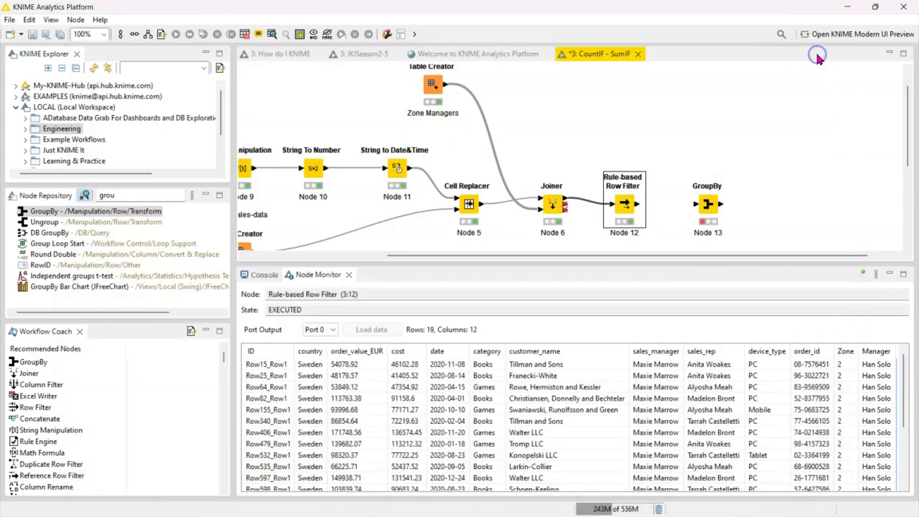
Connect the Rule-based Row Filter's output to the GroupBy node.
click(702, 215)
click(637, 207)
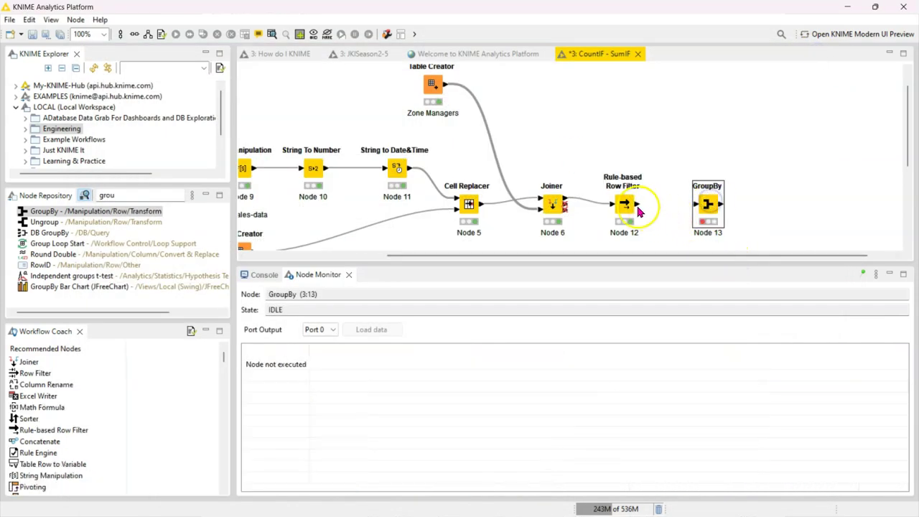
drag(636, 207, 695, 206)
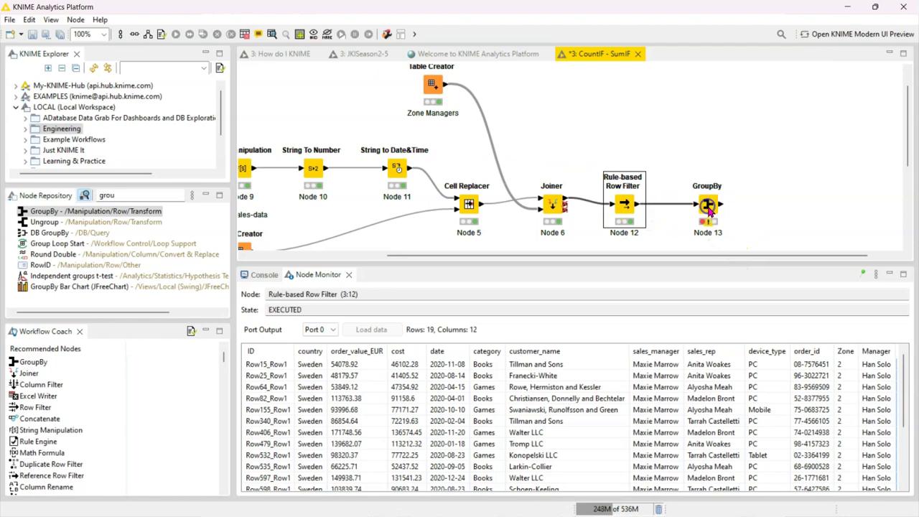
Look at GroupBy's Manual Aggregation settings and cancel without changes.
double_click(706, 206)
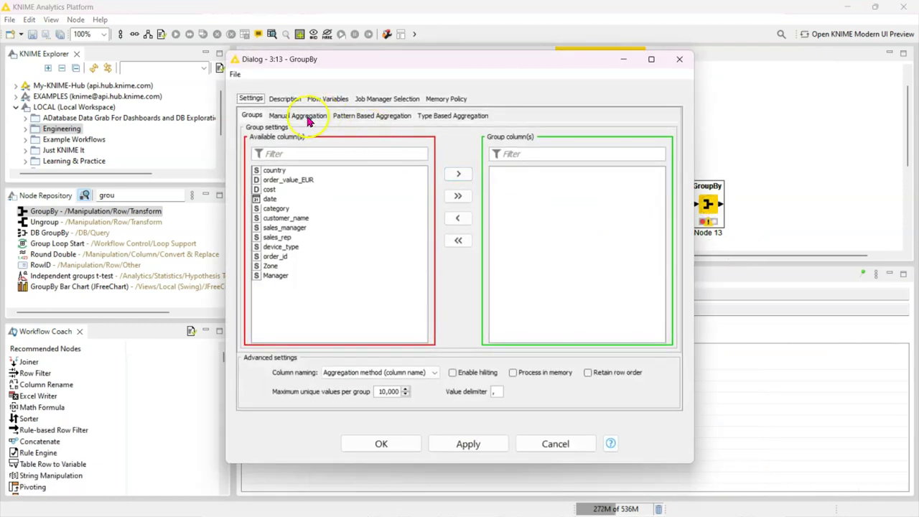
click(307, 117)
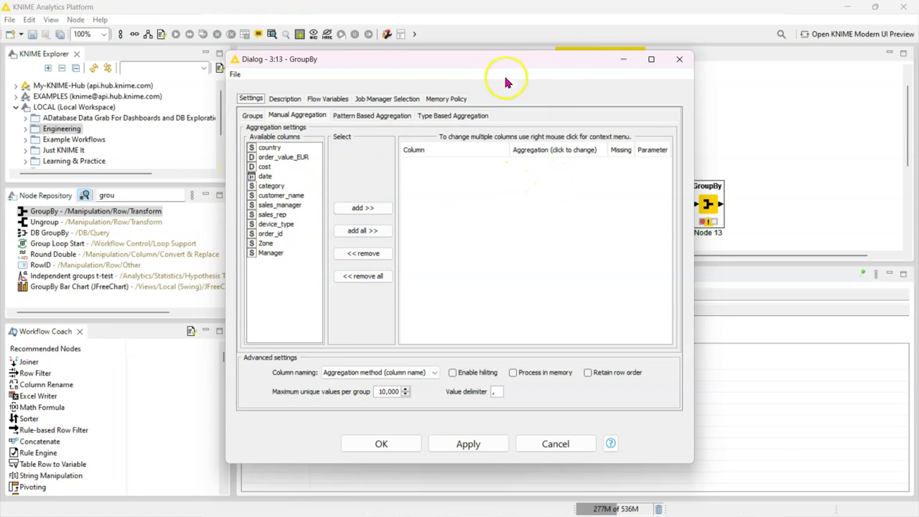
drag(504, 65, 477, 67)
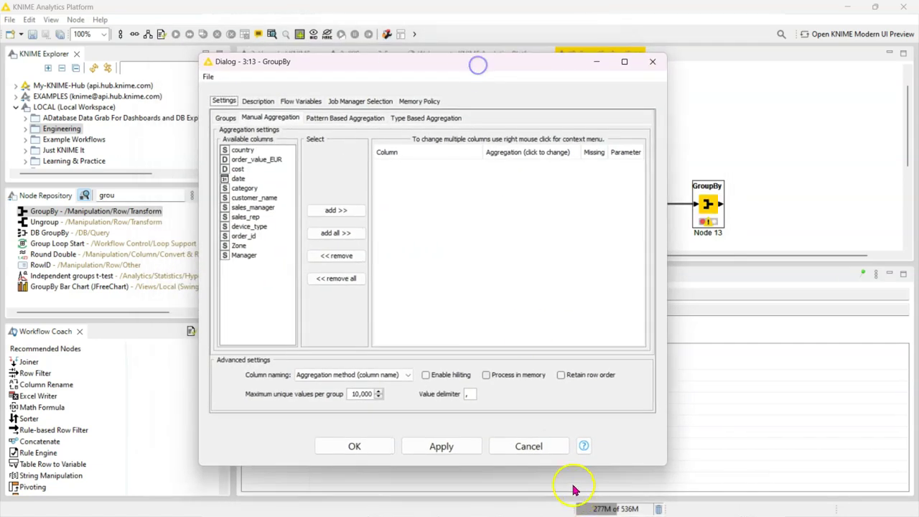
click(547, 449)
click(624, 204)
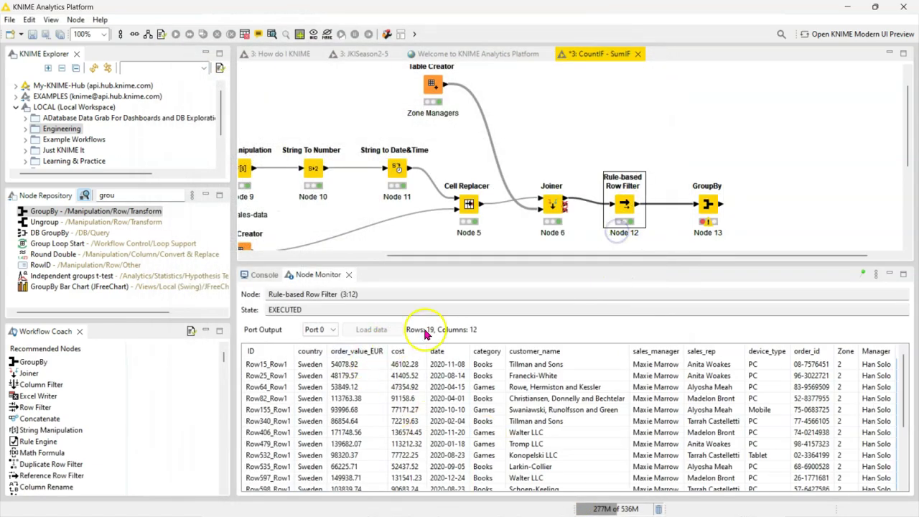
mouse_move(302, 512)
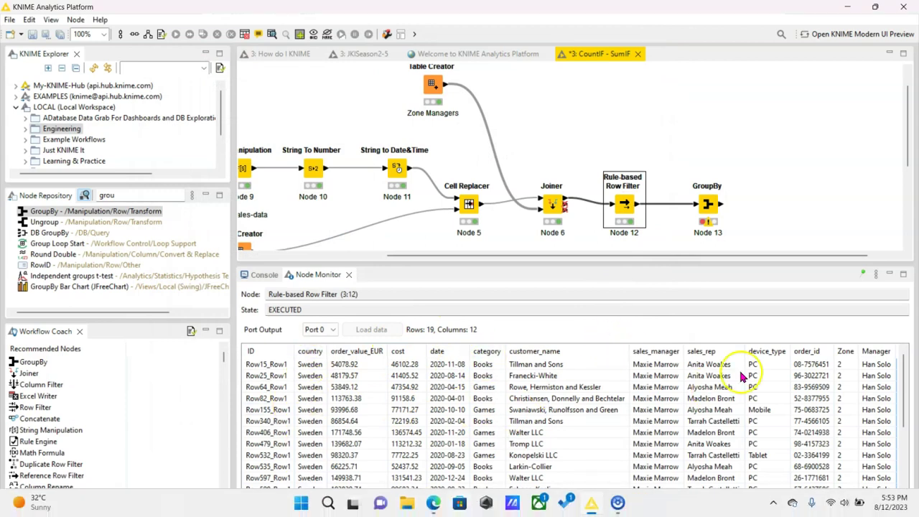
Configure GroupBy to Count country and Sum order_value_EUR in Manual Aggregation.
double_click(707, 205)
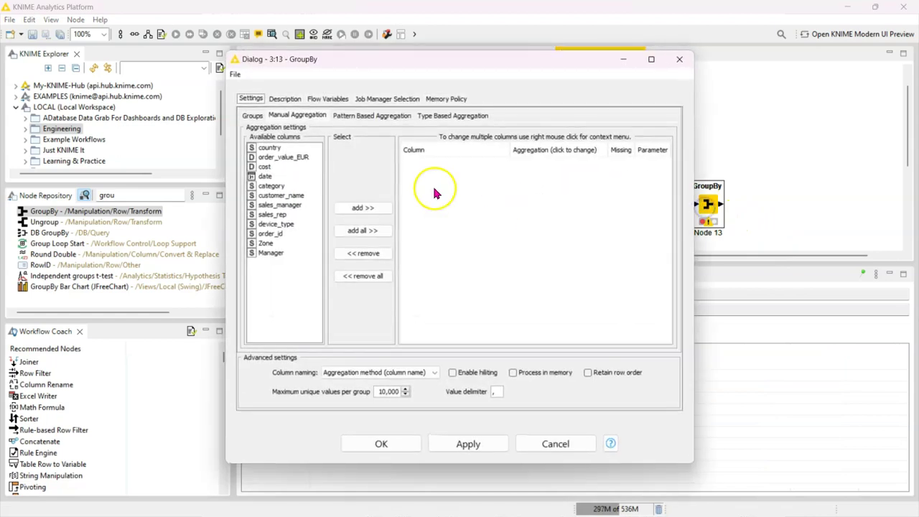
double_click(271, 151)
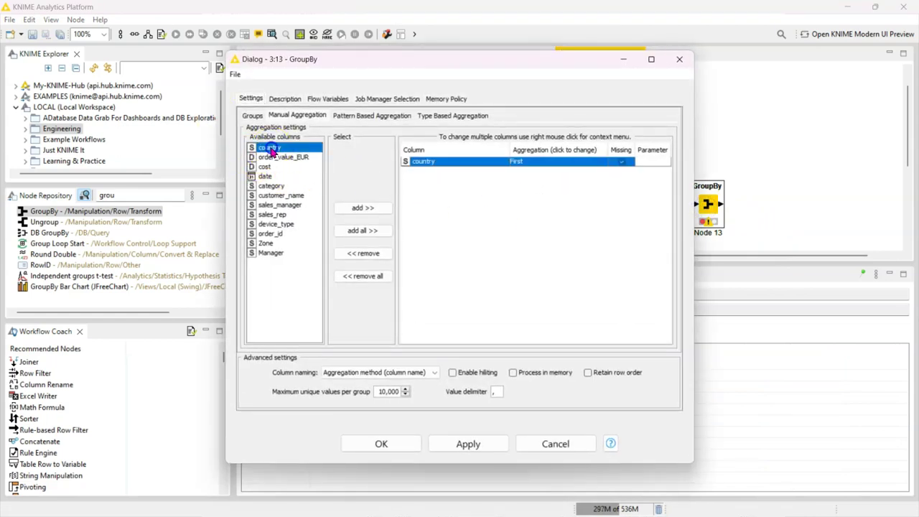
click(523, 163)
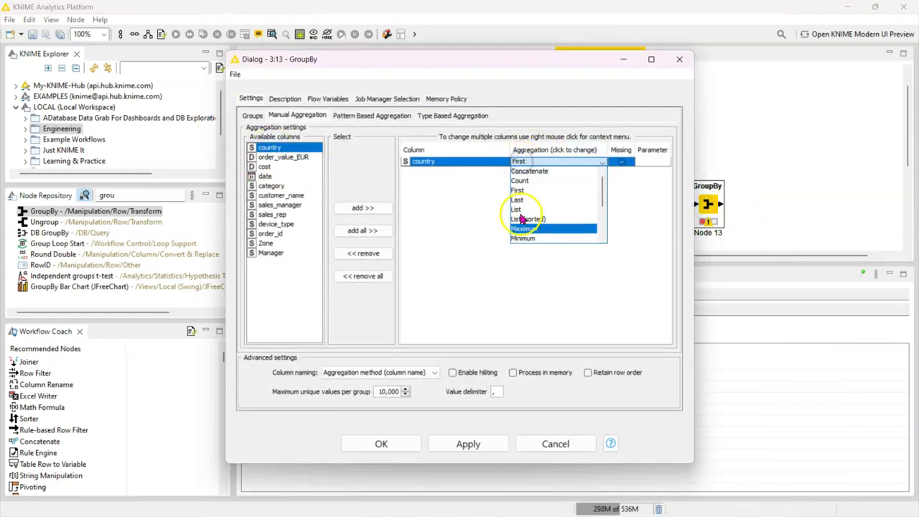
click(529, 180)
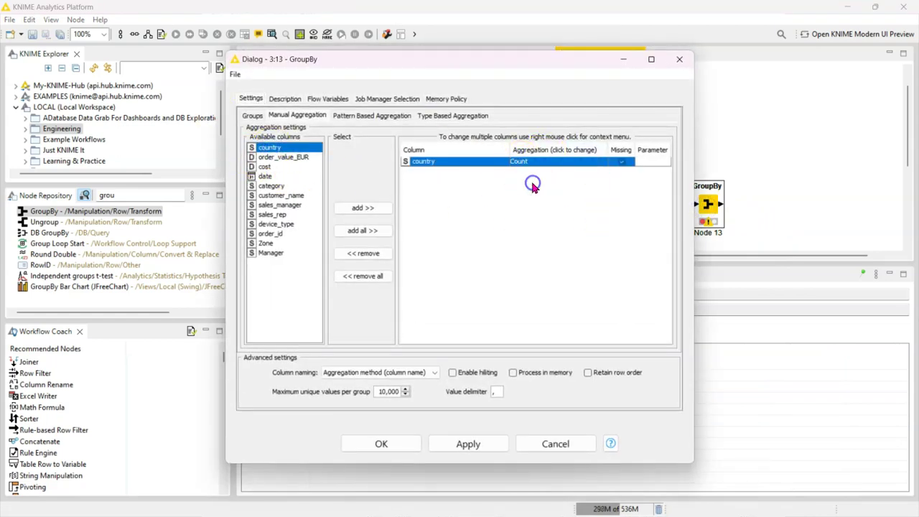
double_click(282, 156)
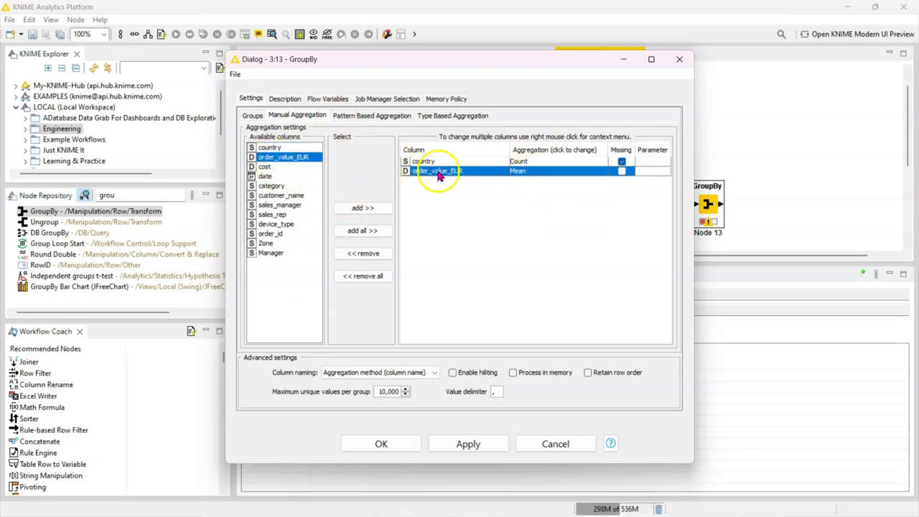
click(524, 171)
scroll(534, 228, down, 5)
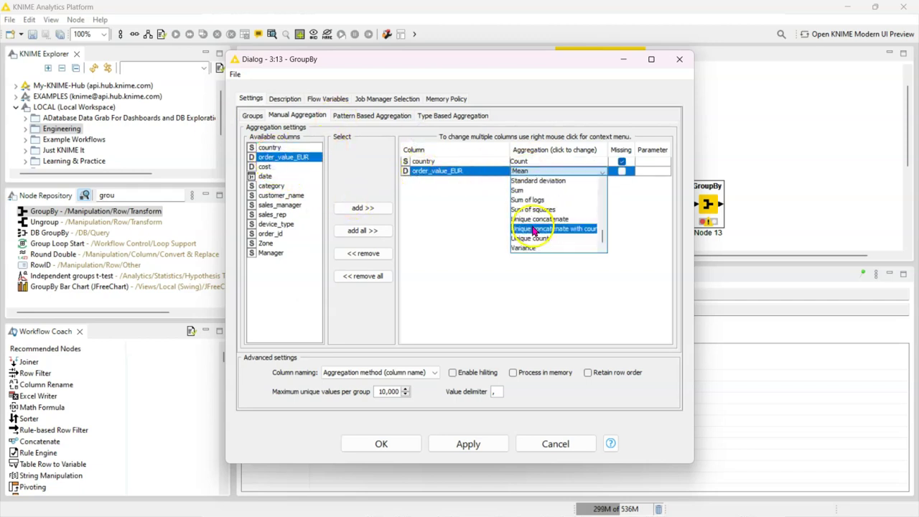
click(529, 192)
click(380, 443)
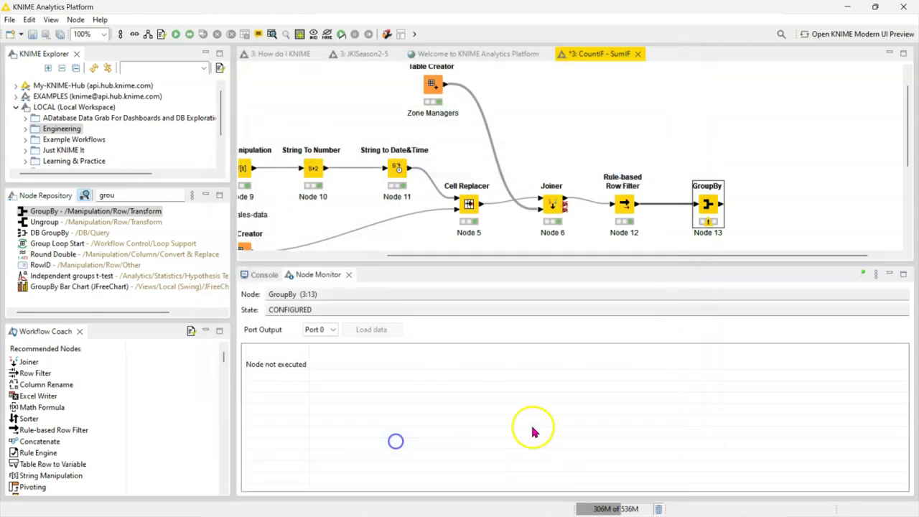
Run GroupBy, giving Count(country) 19 and Sum(order_value_EUR) 2028312.52, then begin renaming the filter node.
click(174, 38)
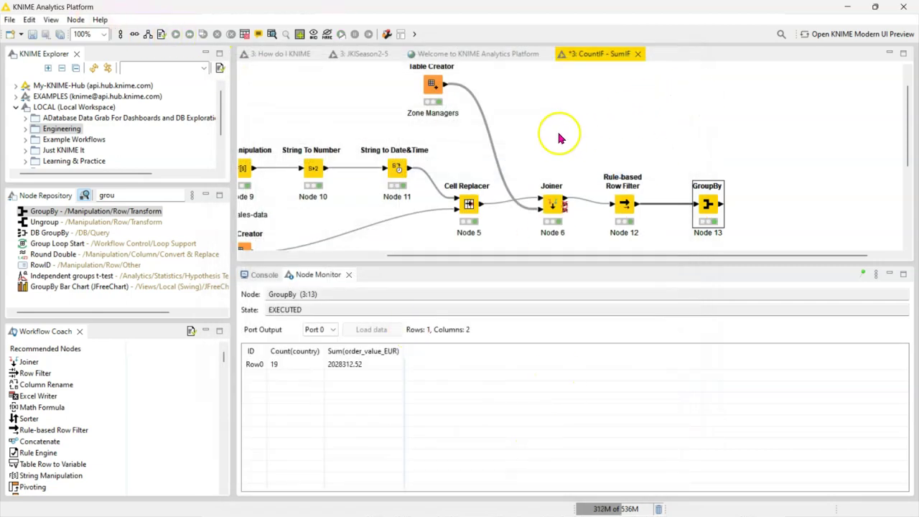
scroll(645, 244, down, 1)
click(621, 195)
click(623, 206)
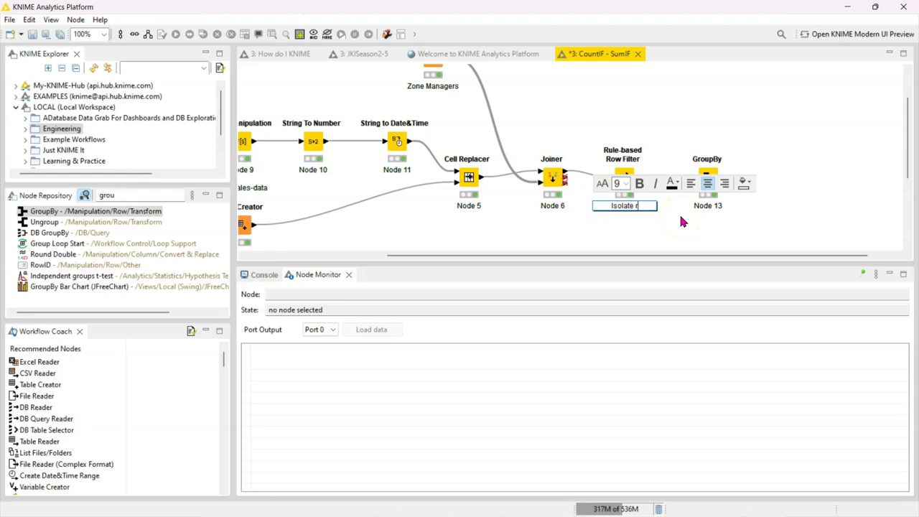
Finish labelling Node 12 'Isolate recirds' and label the GroupBy Node 13 'compute'.
click(702, 206)
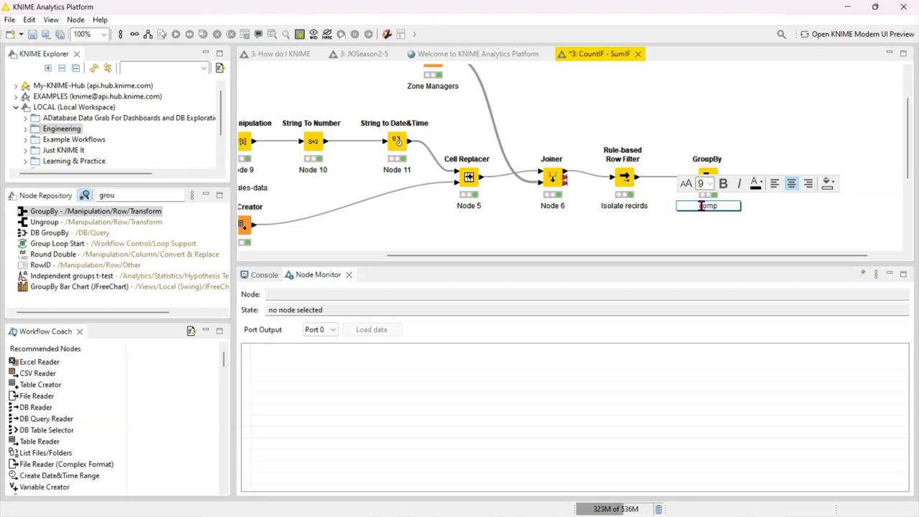
click(670, 235)
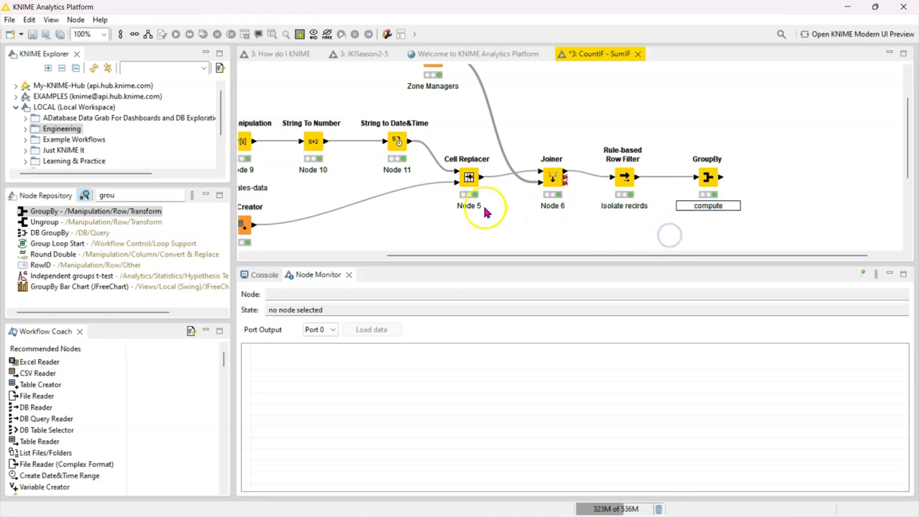
scroll(484, 205, left, 5)
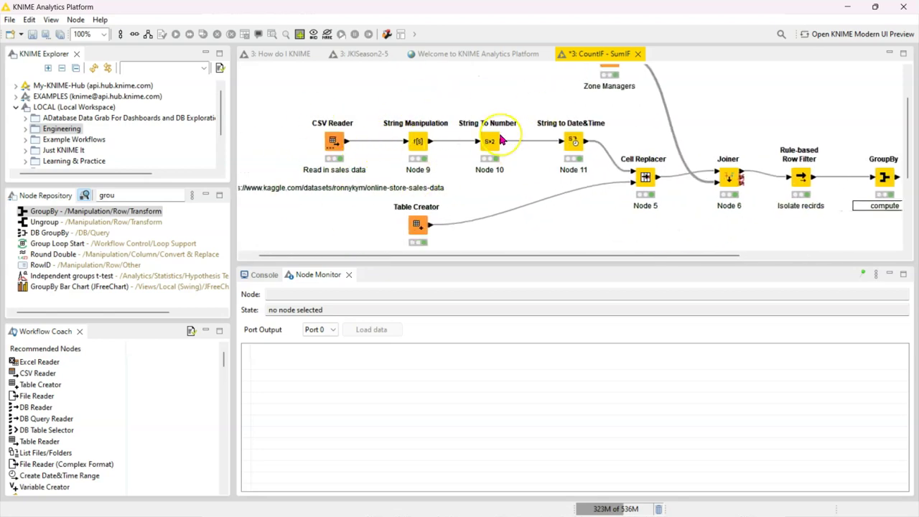
scroll(717, 143, right, 5)
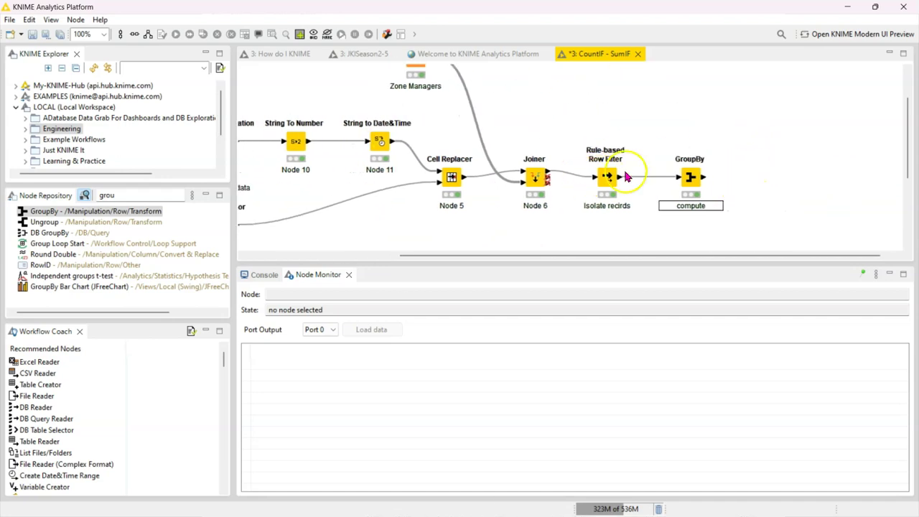
scroll(345, 150, left, 4)
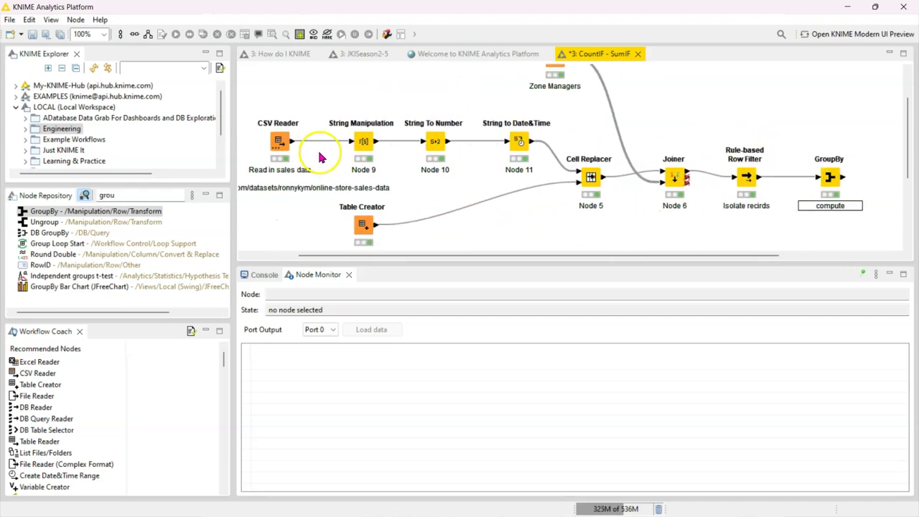
scroll(365, 162, right, 4)
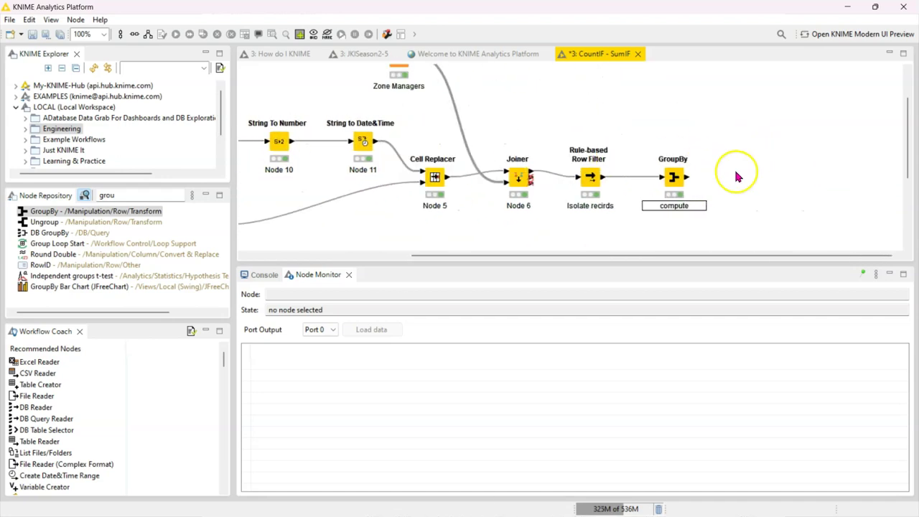
click(682, 193)
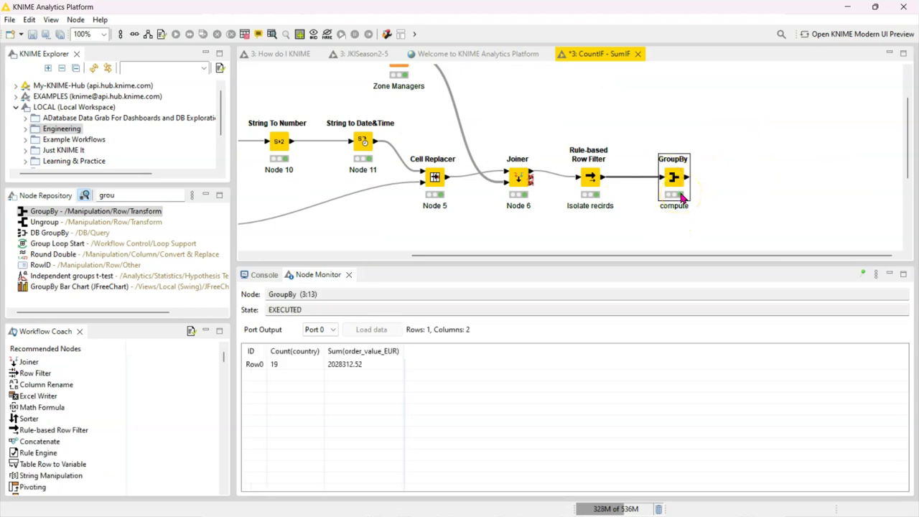
click(609, 144)
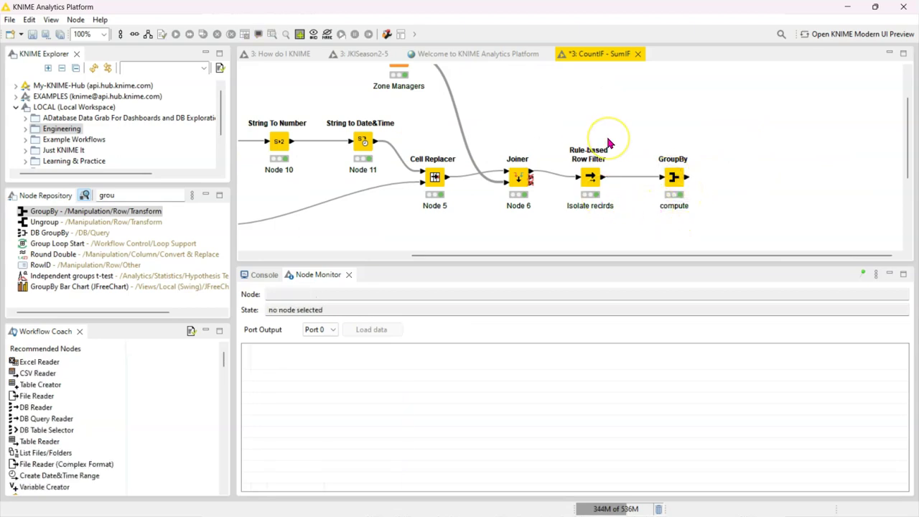